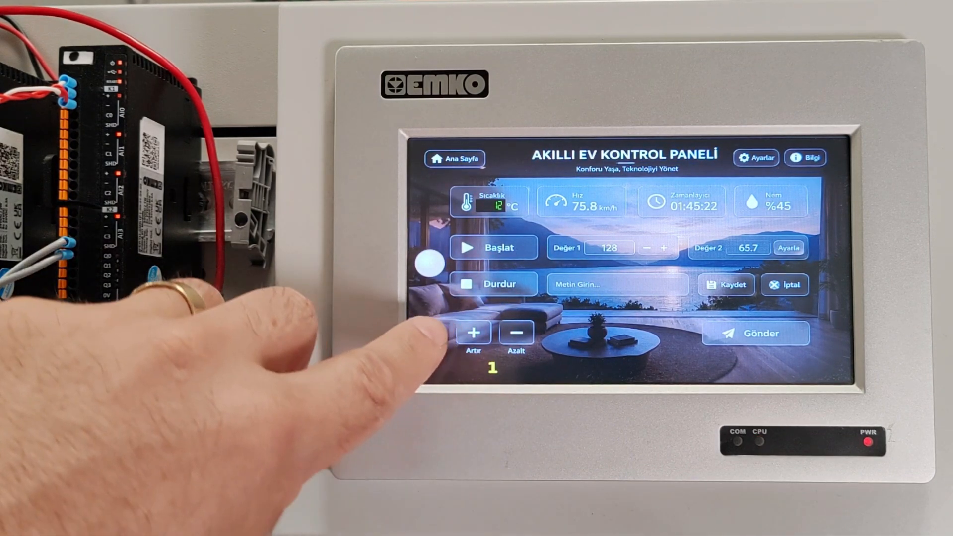
pyautogui.click(474, 333)
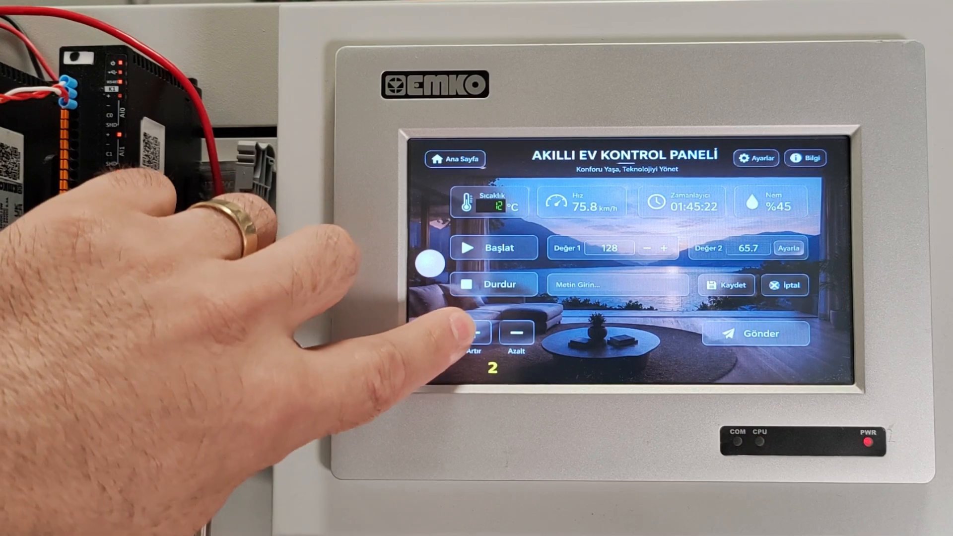
pyautogui.click(474, 332)
pyautogui.click(473, 333)
pyautogui.click(474, 332)
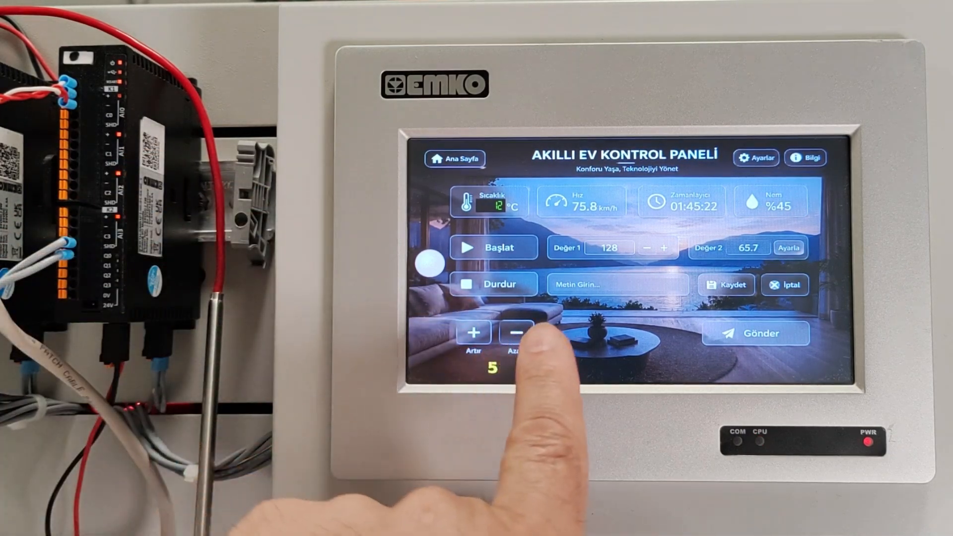
pyautogui.click(516, 332)
pyautogui.click(516, 332)
pyautogui.click(517, 332)
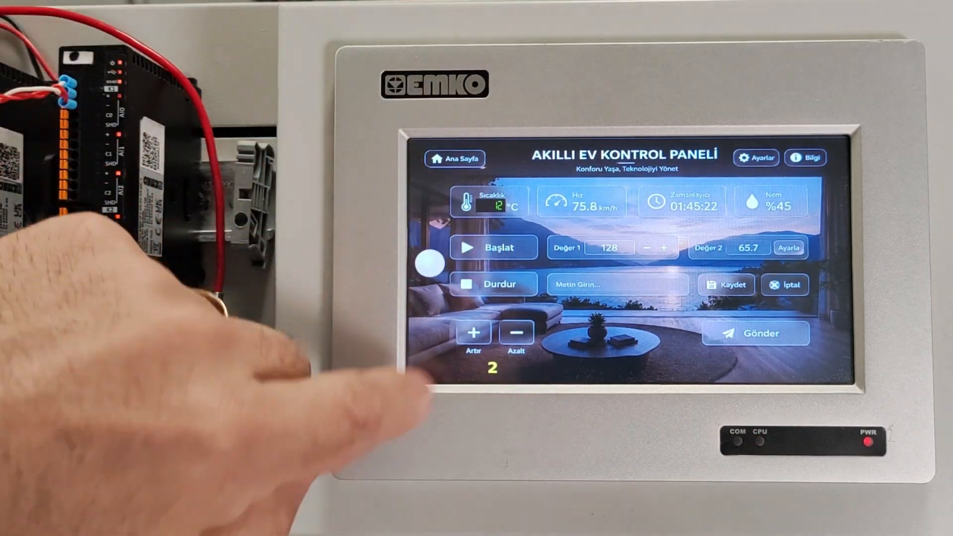
pyautogui.click(492, 248)
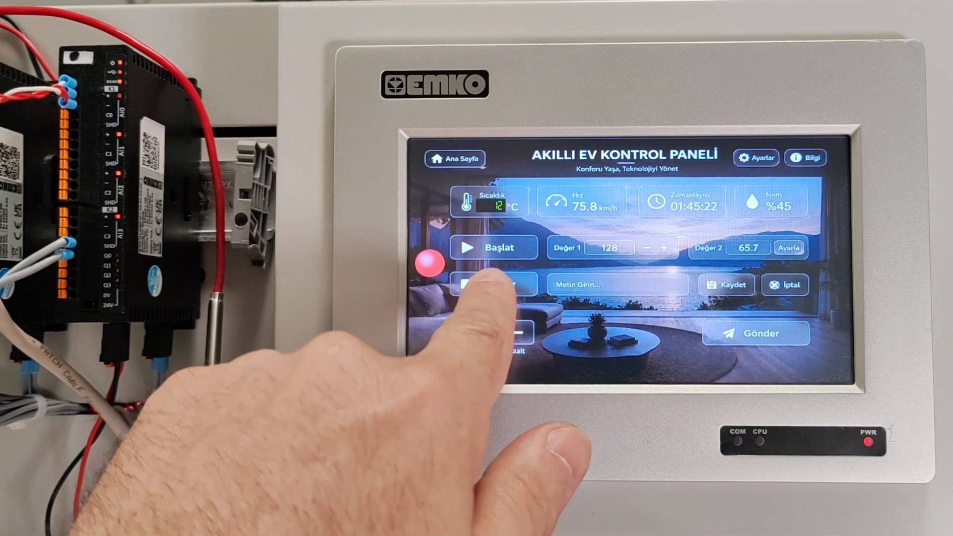
pyautogui.click(492, 280)
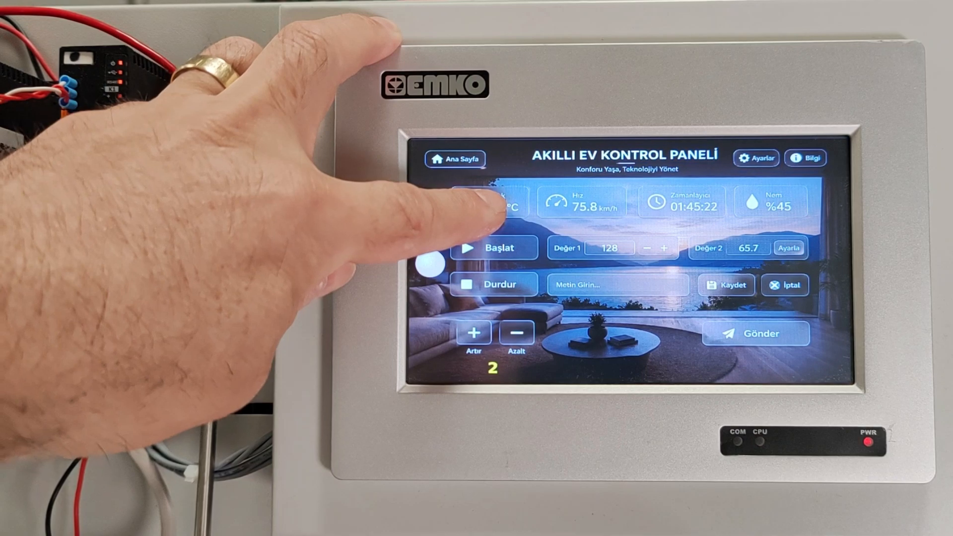
pyautogui.click(499, 203)
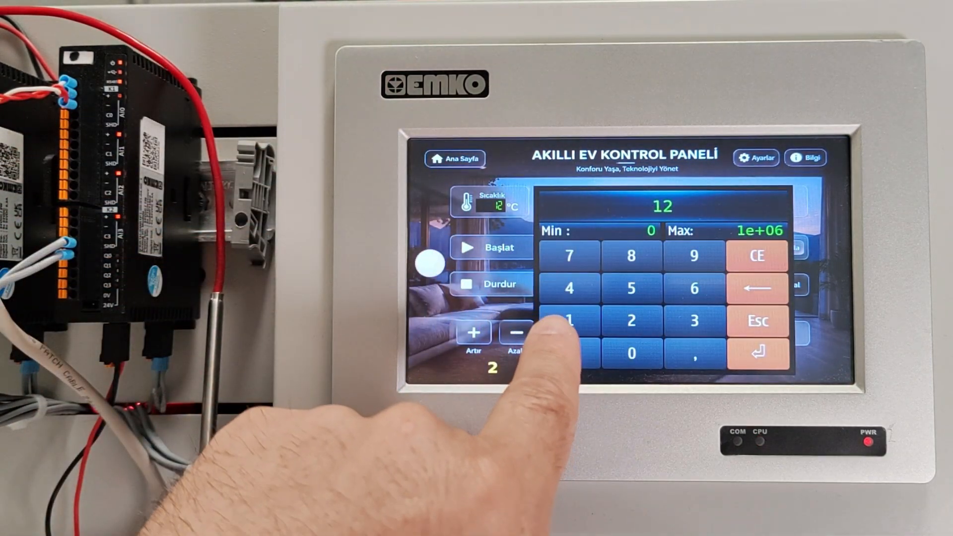
pyautogui.click(569, 320)
pyautogui.click(631, 320)
pyautogui.click(631, 256)
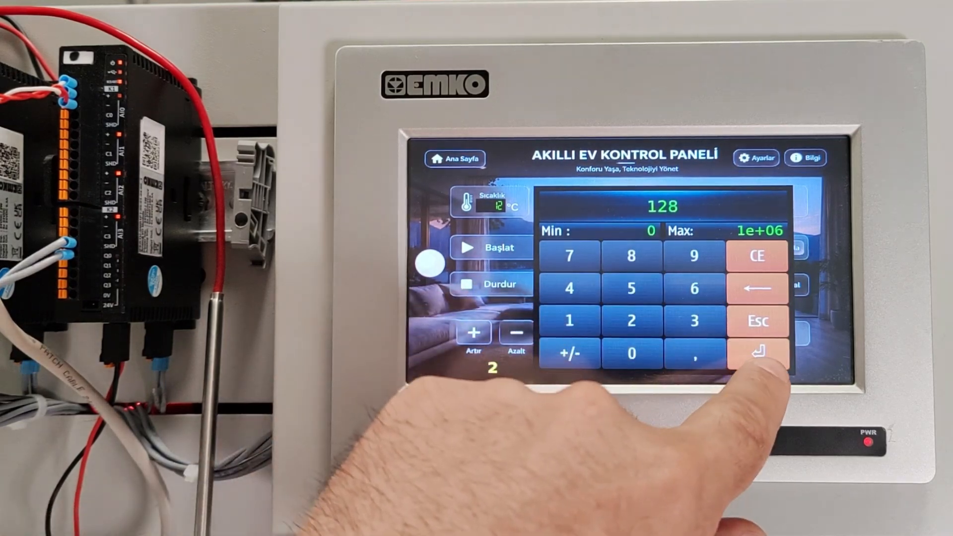
pyautogui.click(758, 353)
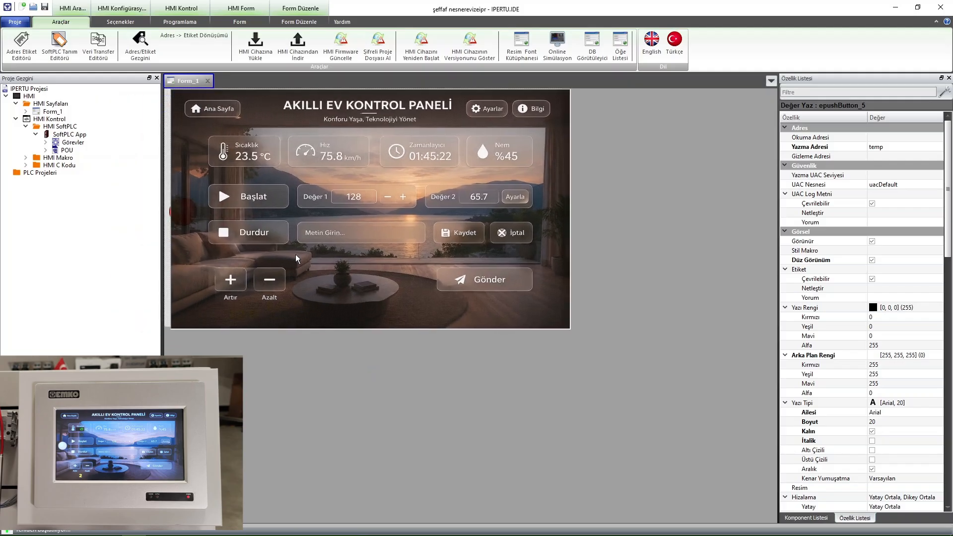
# Realign the background image with the form and delete the existing transparent buttons over the Azalt and Artır icons.
pyautogui.moveTo(295, 254); pyautogui.dragTo(289, 254)
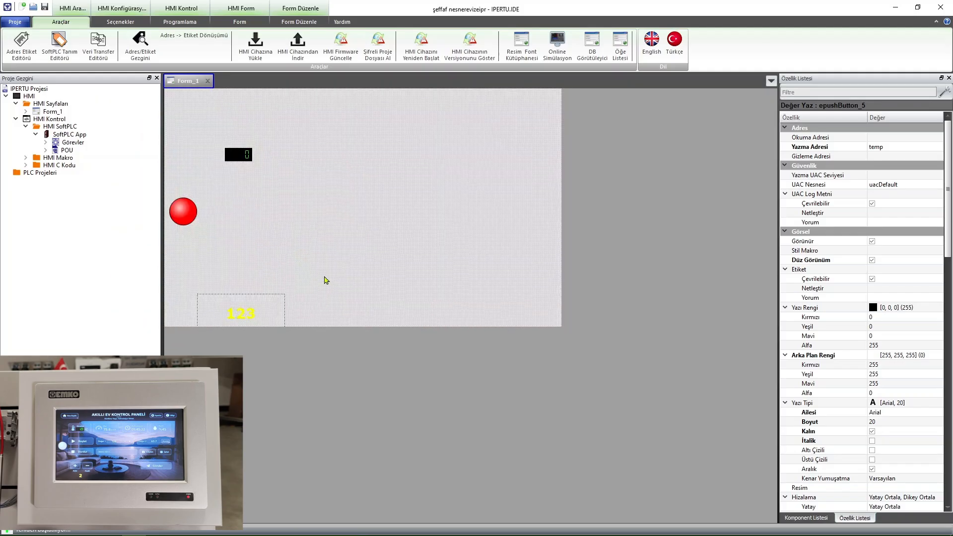
pyautogui.click(260, 280)
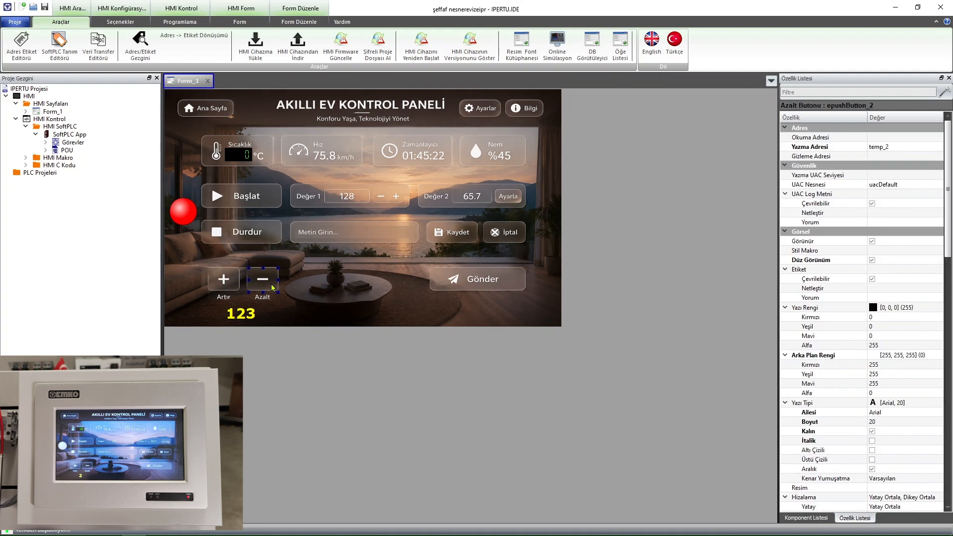
pyautogui.click(229, 284)
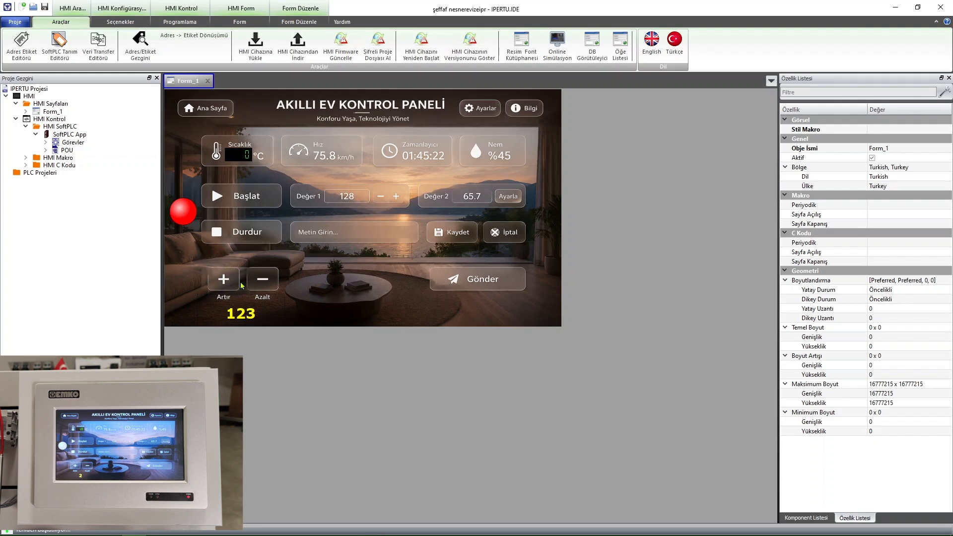
pyautogui.click(384, 292)
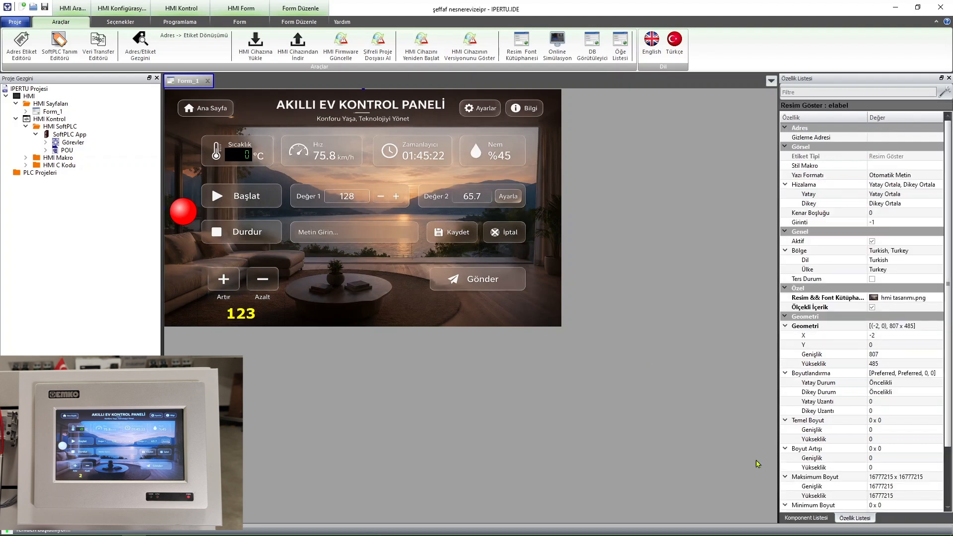
# Place a Değer Arttır button over the Artır icon and set its write address to temp_2.
pyautogui.click(806, 517)
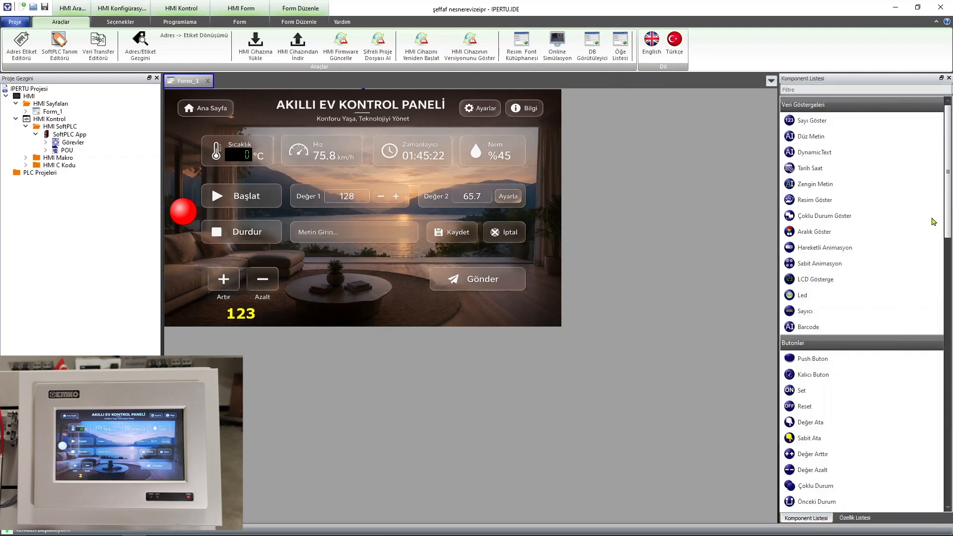
pyautogui.moveTo(946, 225); pyautogui.dragTo(946, 316)
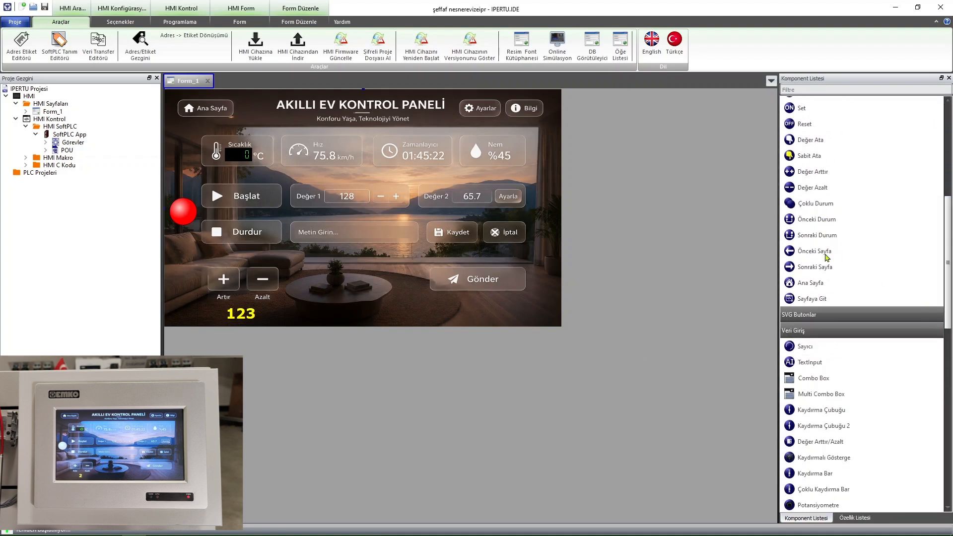
pyautogui.moveTo(819, 176); pyautogui.dragTo(208, 264)
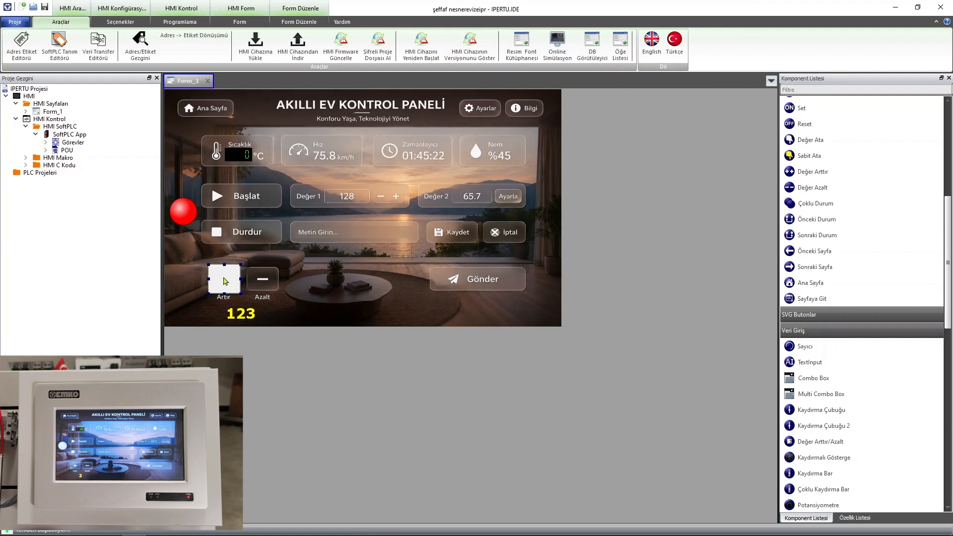
pyautogui.click(852, 518)
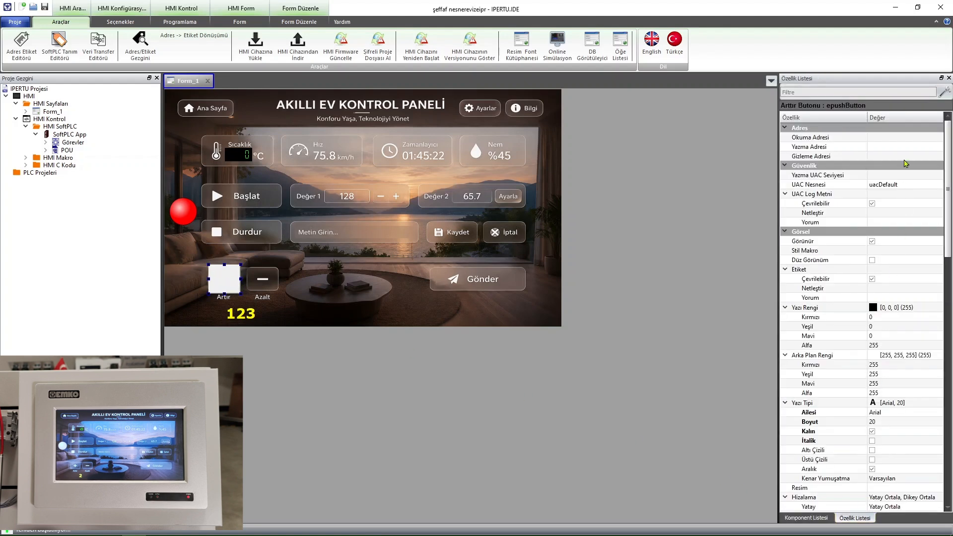
pyautogui.click(912, 147)
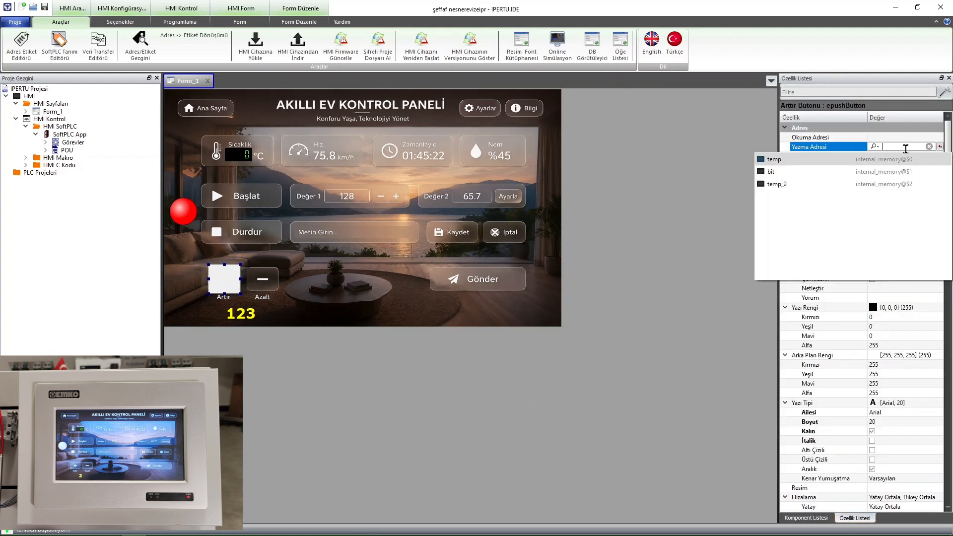
pyautogui.click(828, 186)
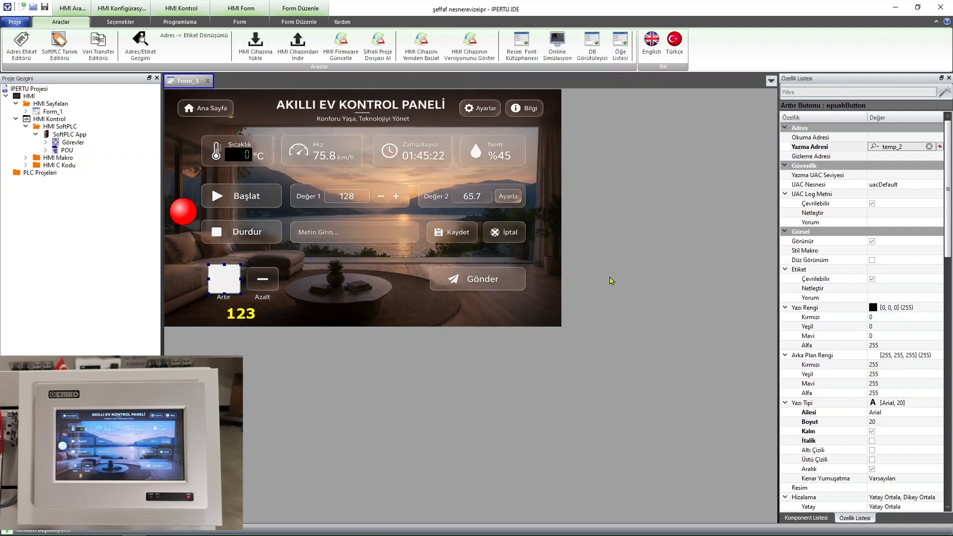
# Enable Düz Görünüm for the increase button and make its background transparent with an alpha value of 0.
pyautogui.click(872, 261)
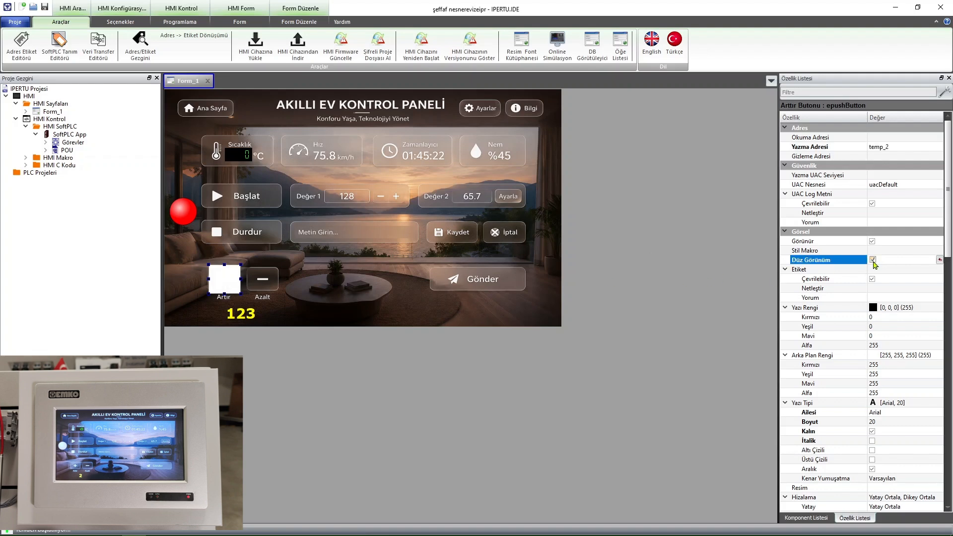
pyautogui.click(926, 355)
pyautogui.click(931, 355)
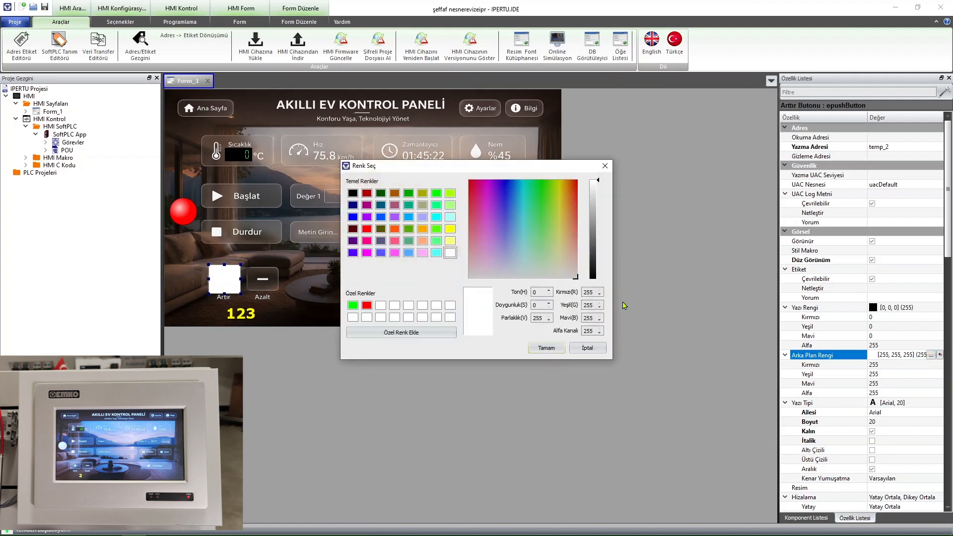
pyautogui.moveTo(597, 331); pyautogui.dragTo(578, 334)
pyautogui.click(546, 348)
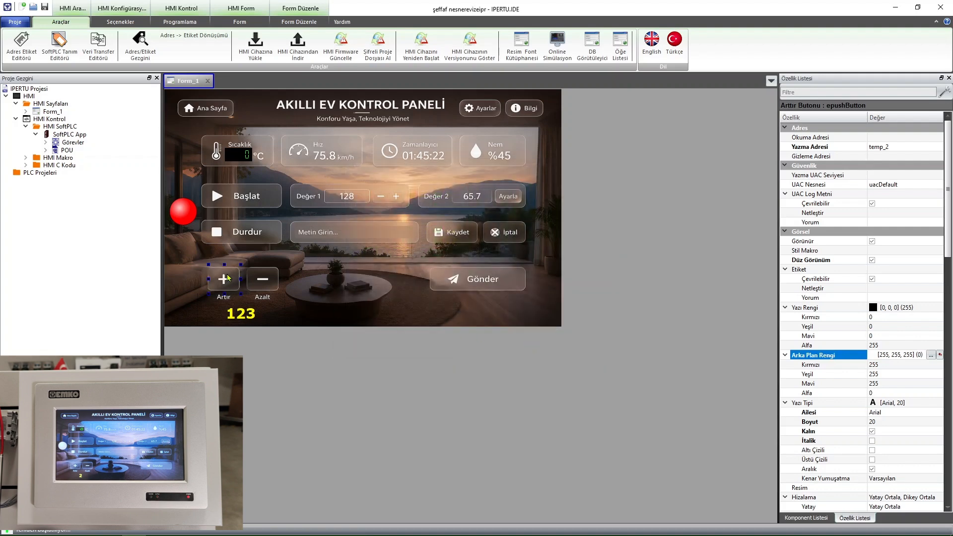
# Nudge the transparent increase button into alignment with the Artır icon and deselect it.
pyautogui.click(227, 277)
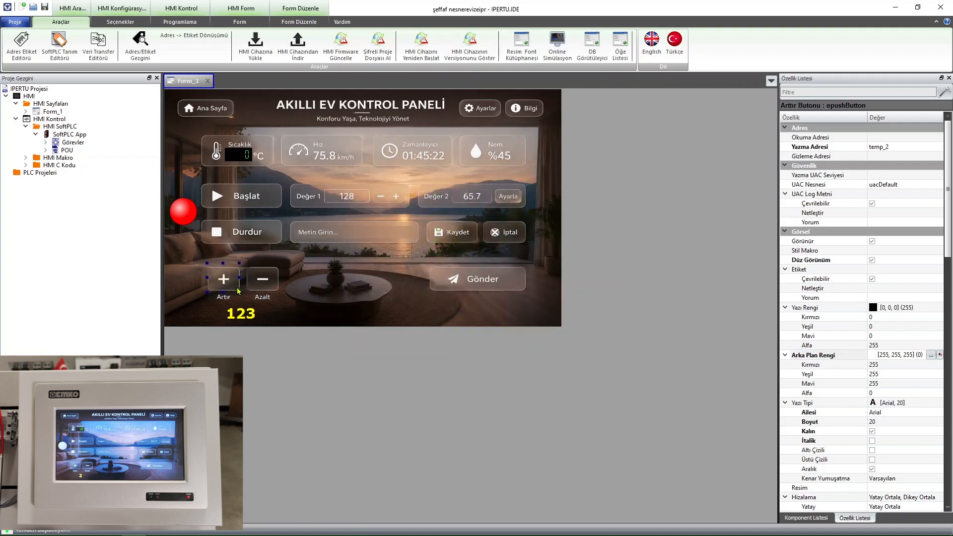
pyautogui.moveTo(227, 279)
pyautogui.mouseDown()
pyautogui.moveTo(223, 267)
pyautogui.moveTo(229, 280)
pyautogui.mouseUp()
pyautogui.click(267, 283)
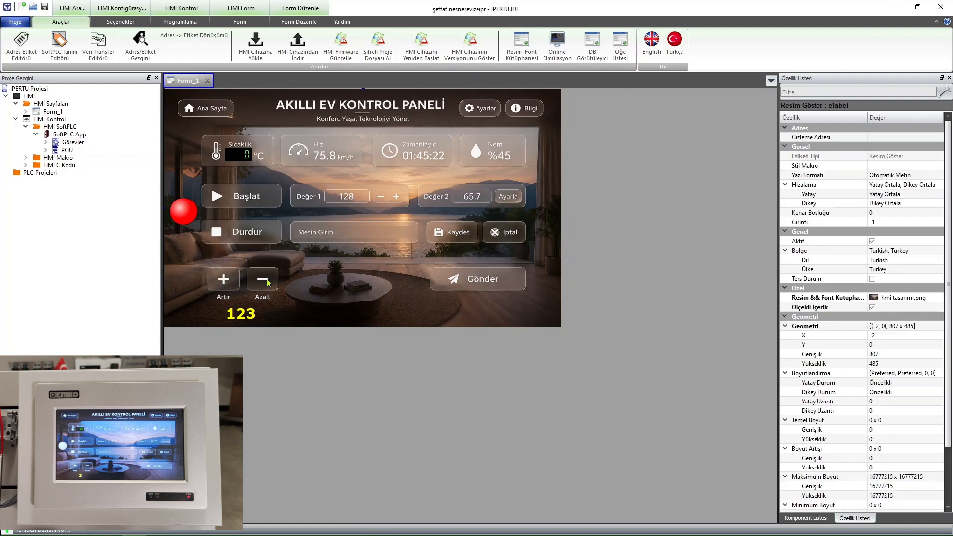
# Place a Değer Azalt button over the Azalt icon and set its write address to temp_2.
pyautogui.click(806, 518)
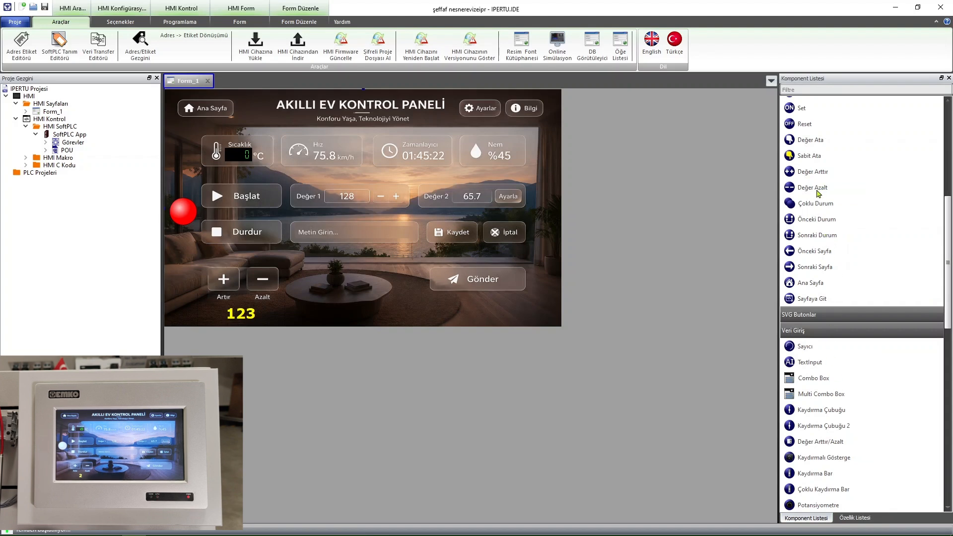
pyautogui.moveTo(817, 193); pyautogui.dragTo(249, 264)
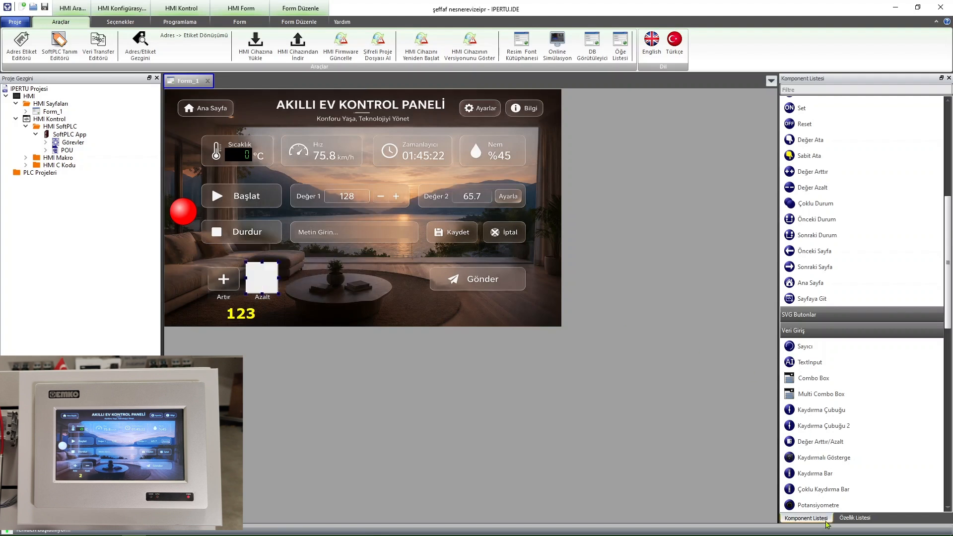
pyautogui.click(854, 518)
pyautogui.click(900, 149)
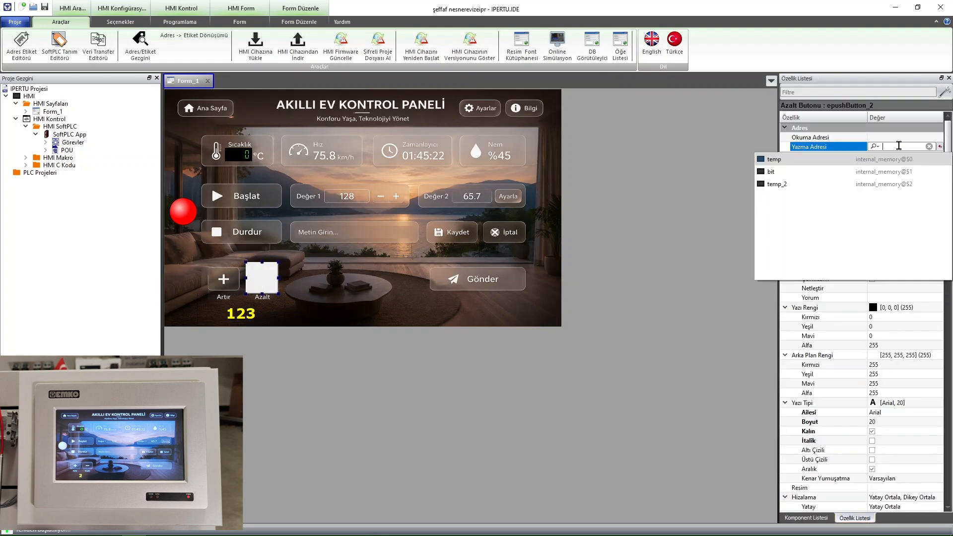
pyautogui.click(825, 187)
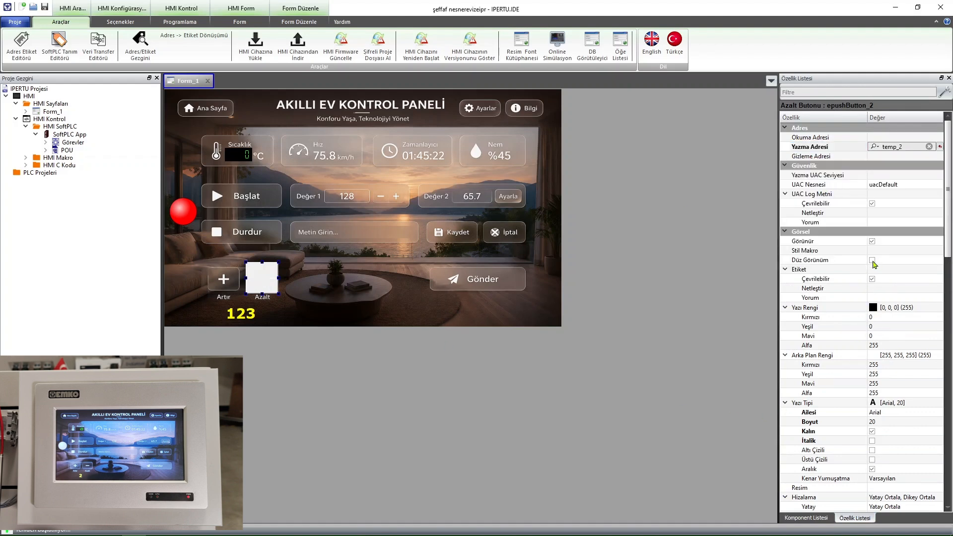
# Enable Düz Görünüm for the decrease button and set its background colour's alpha value to 0.
pyautogui.click(872, 261)
pyautogui.click(927, 356)
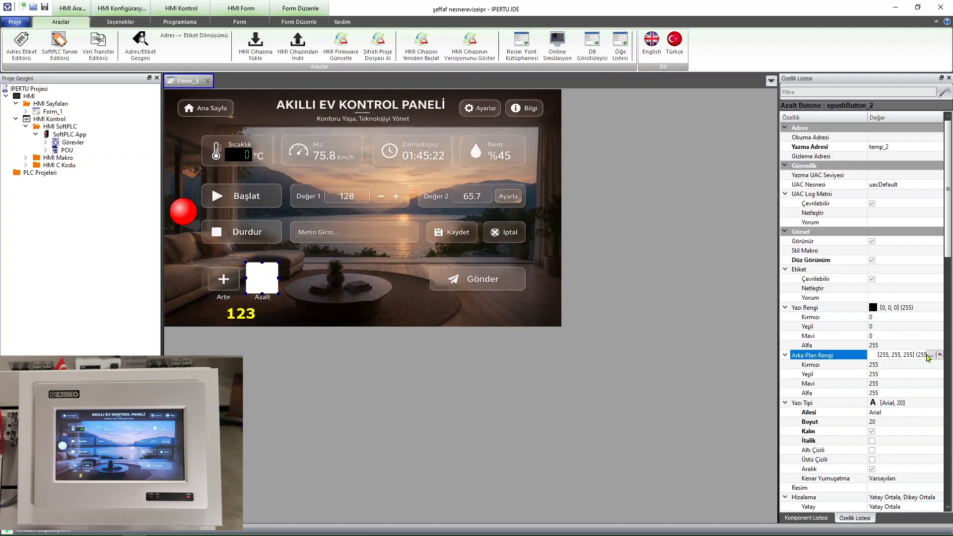
pyautogui.click(930, 355)
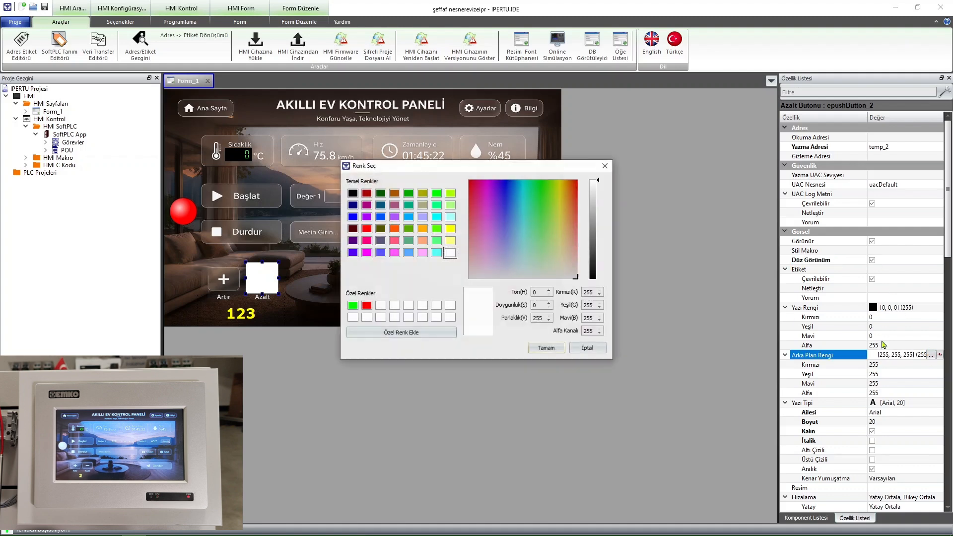
pyautogui.doubleClick(586, 331)
pyautogui.write('0')
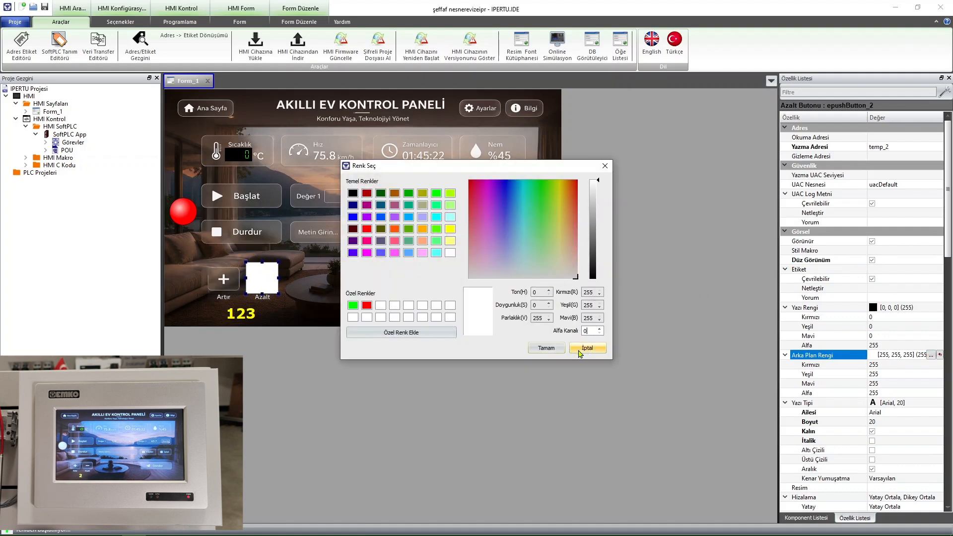
pyautogui.click(550, 349)
# Delete the transparent Değer Yaz button over Sıcaklık and enlarge the LCD display over the temperature box to about 149 x 59.
pyautogui.click(245, 158)
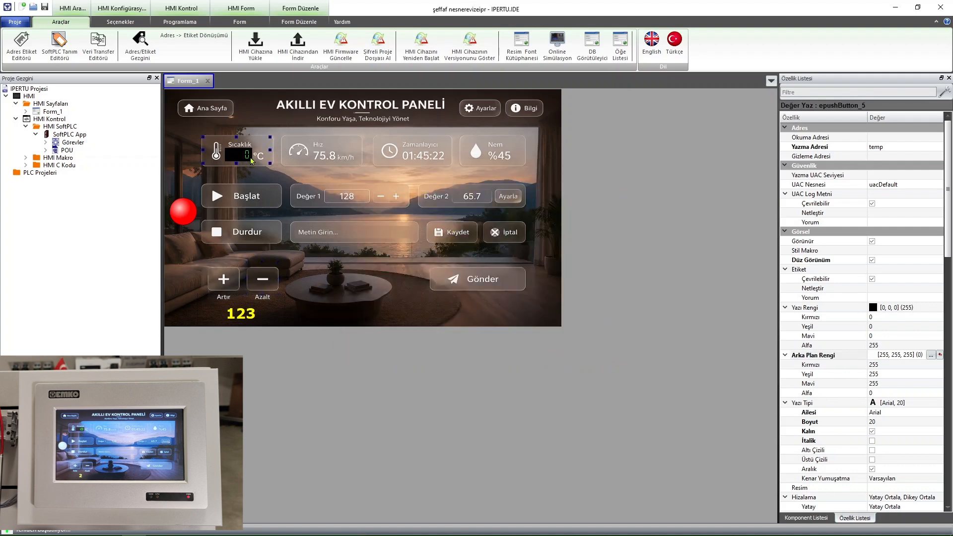
pyautogui.press('Delete')
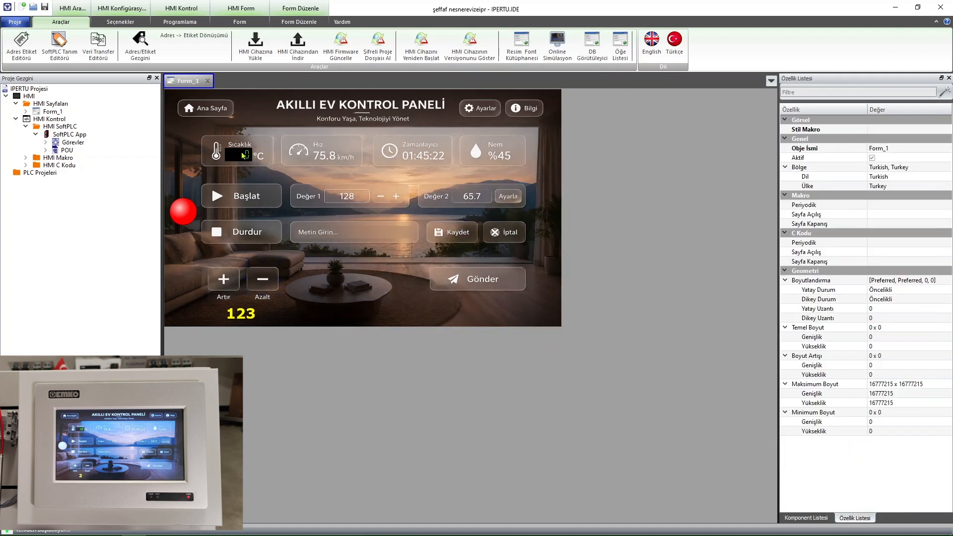
pyautogui.moveTo(248, 157); pyautogui.dragTo(317, 179)
pyautogui.moveTo(303, 161); pyautogui.dragTo(265, 144)
pyautogui.moveTo(255, 164); pyautogui.dragTo(266, 156)
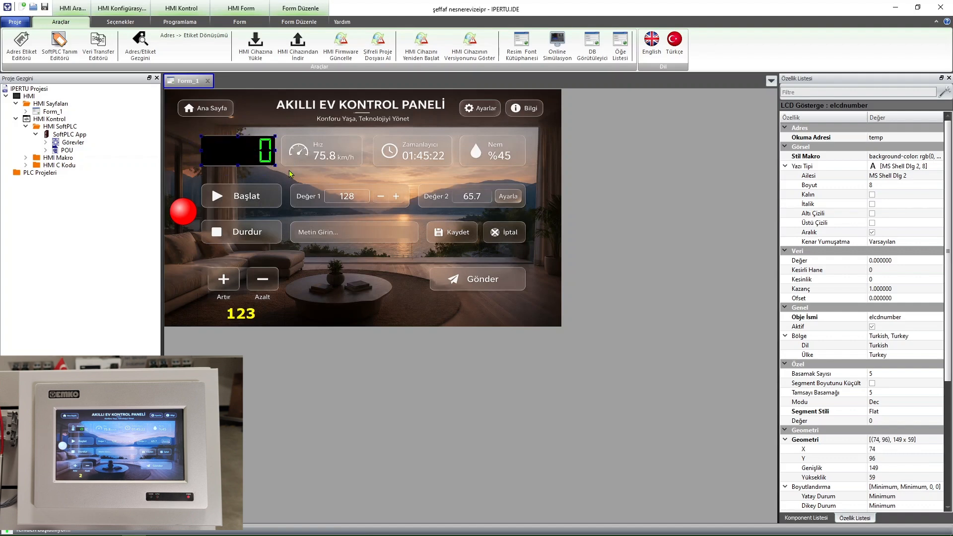
# Place a Değer Ata button of about 159 x 81 over the LCD display and set its write address to temp.
pyautogui.click(791, 516)
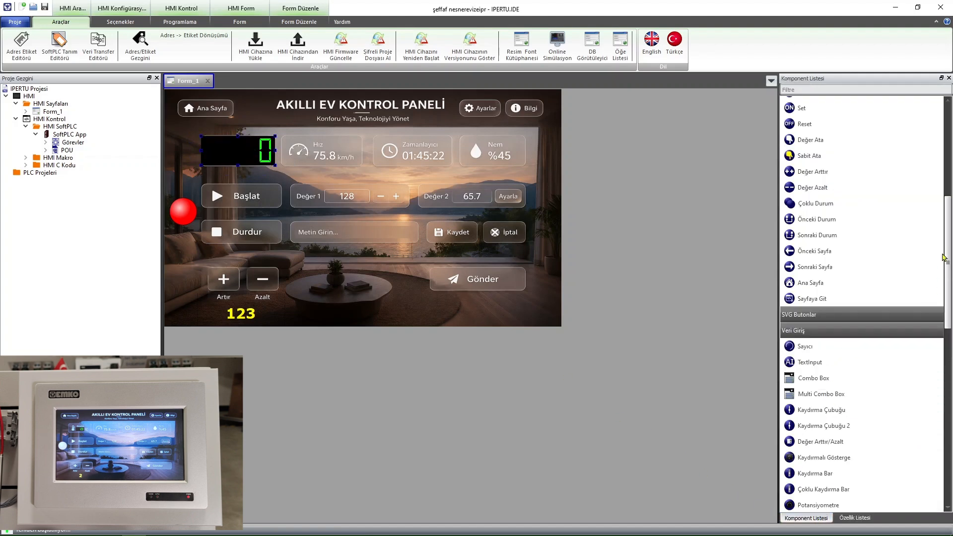
pyautogui.scroll(-4, 946, 263)
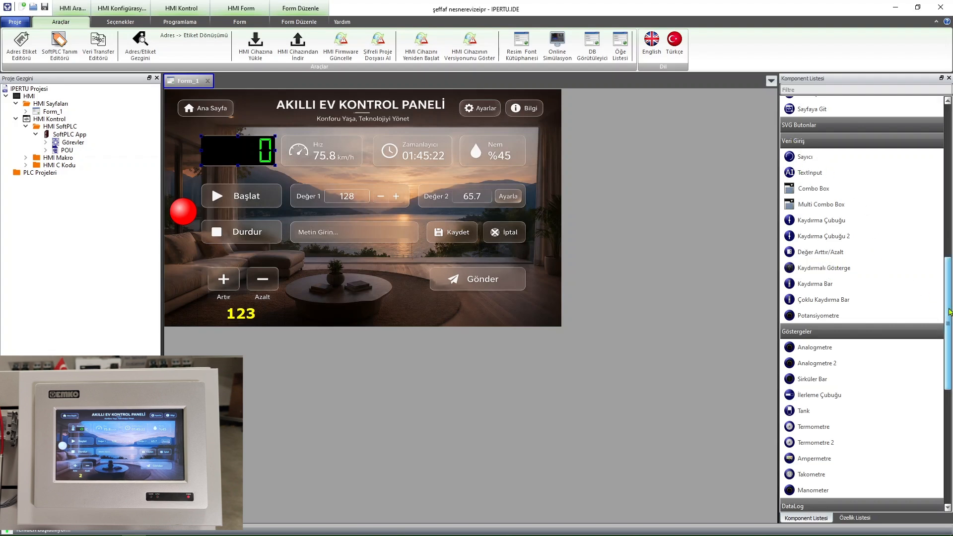
pyautogui.scroll(5, 830, 215)
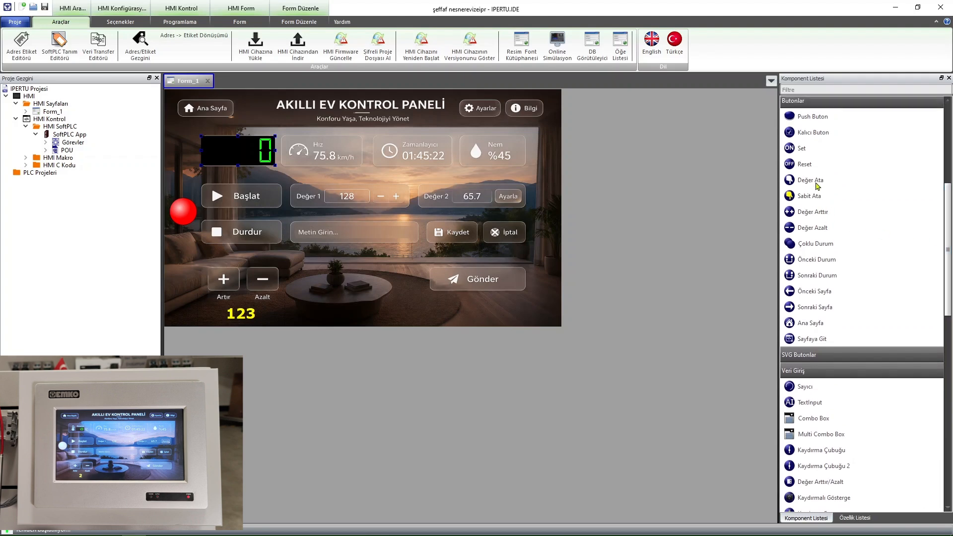
pyautogui.moveTo(818, 184); pyautogui.dragTo(201, 134)
pyautogui.moveTo(228, 162); pyautogui.dragTo(274, 170)
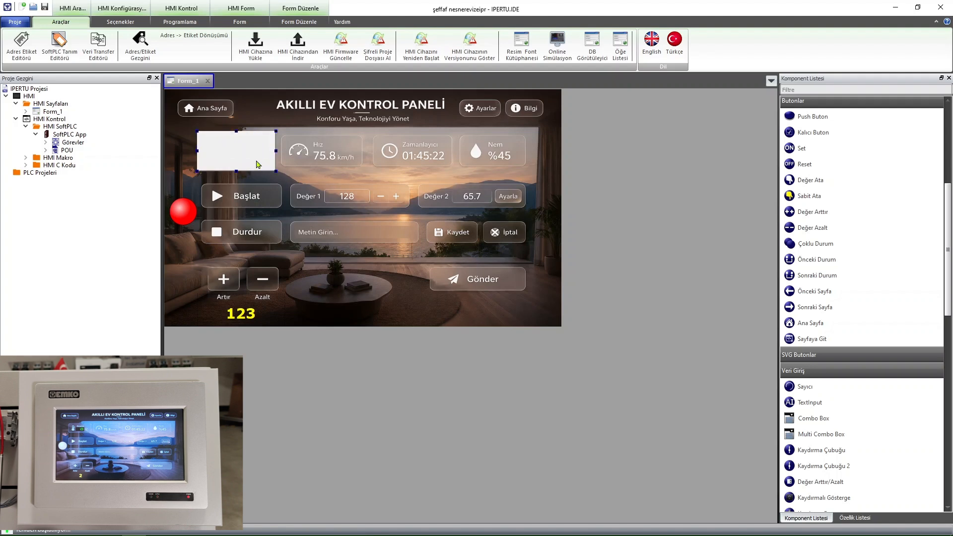
pyautogui.click(860, 518)
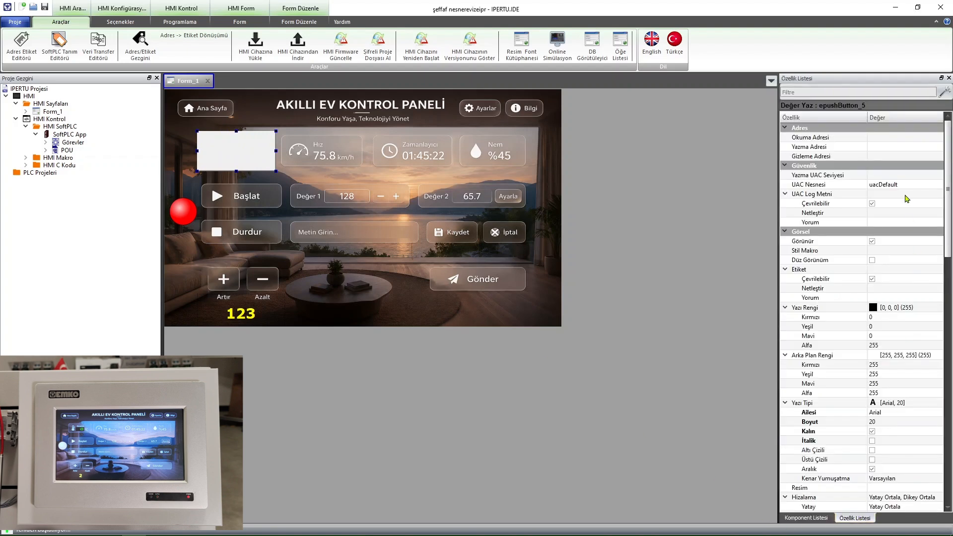
pyautogui.click(919, 151)
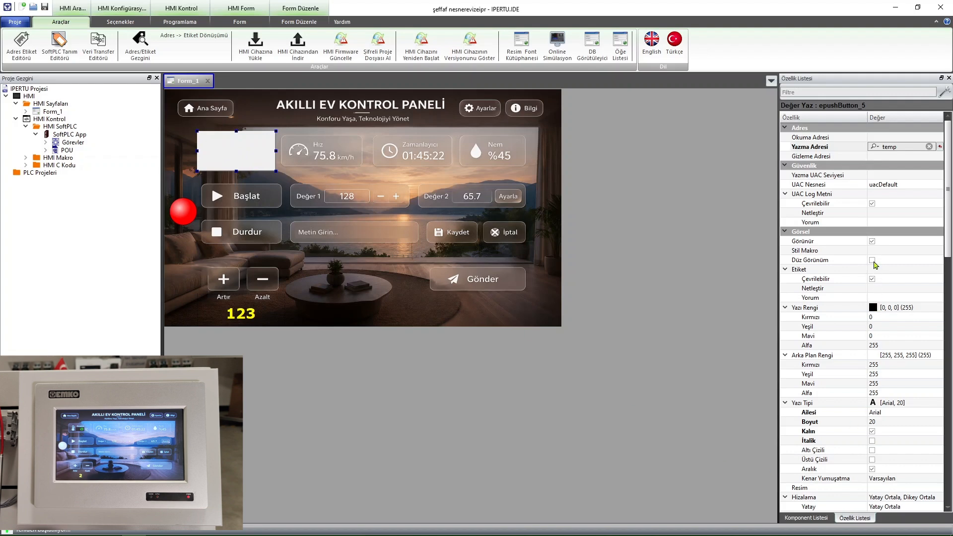
# Enable Düz Görünüm for the Değer Yaz button, set its background colour's alpha to 0 and nudge it into alignment over the display.
pyautogui.click(872, 260)
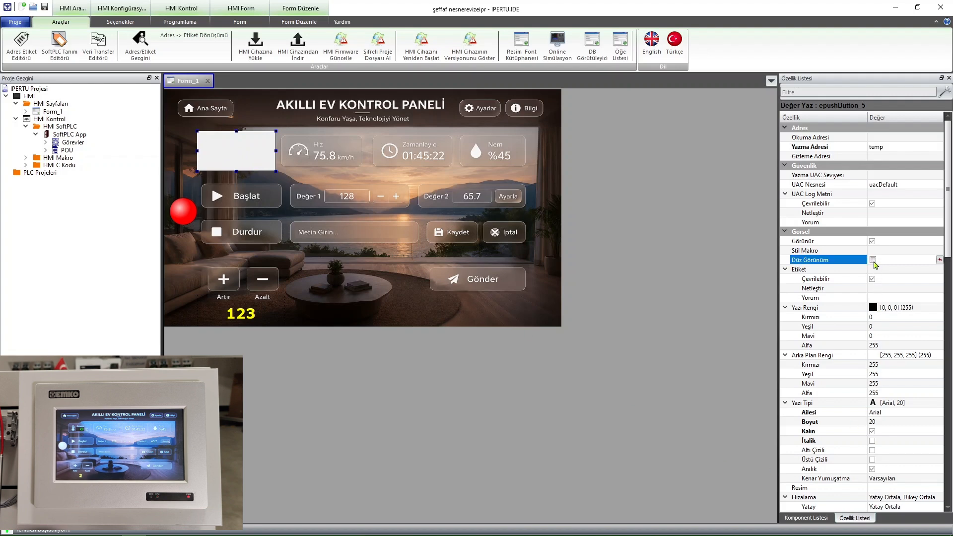
pyautogui.click(925, 358)
pyautogui.click(931, 354)
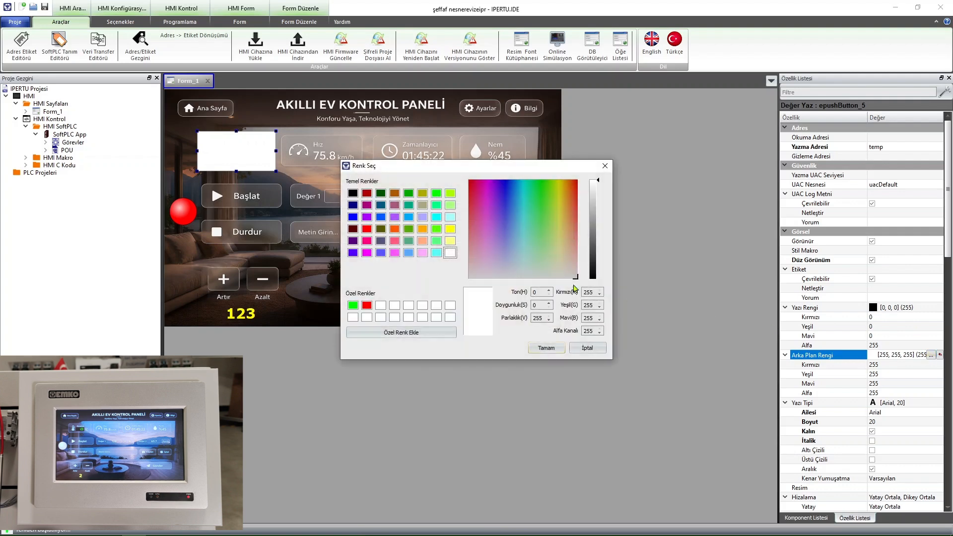
pyautogui.click(590, 331)
pyautogui.write('0')
pyautogui.click(546, 347)
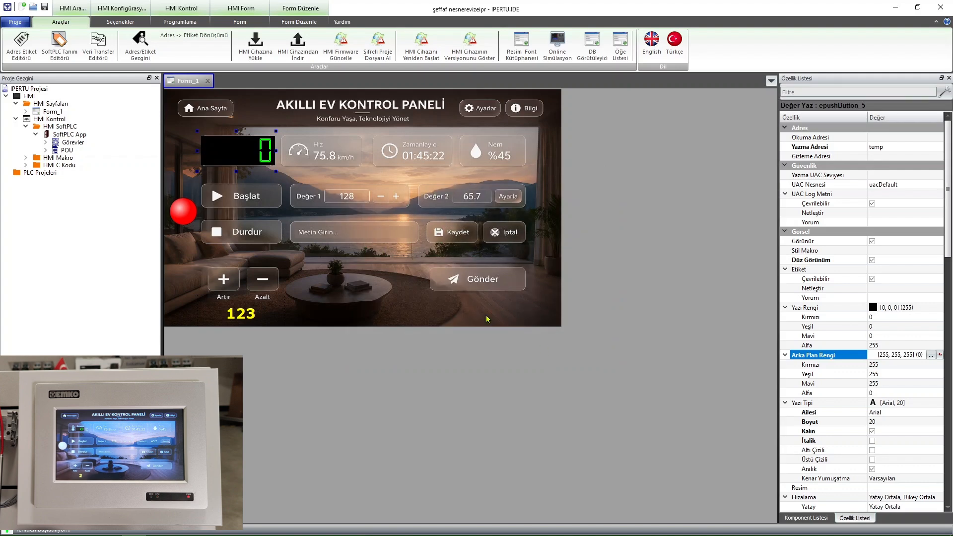
pyautogui.moveTo(232, 155); pyautogui.dragTo(233, 155)
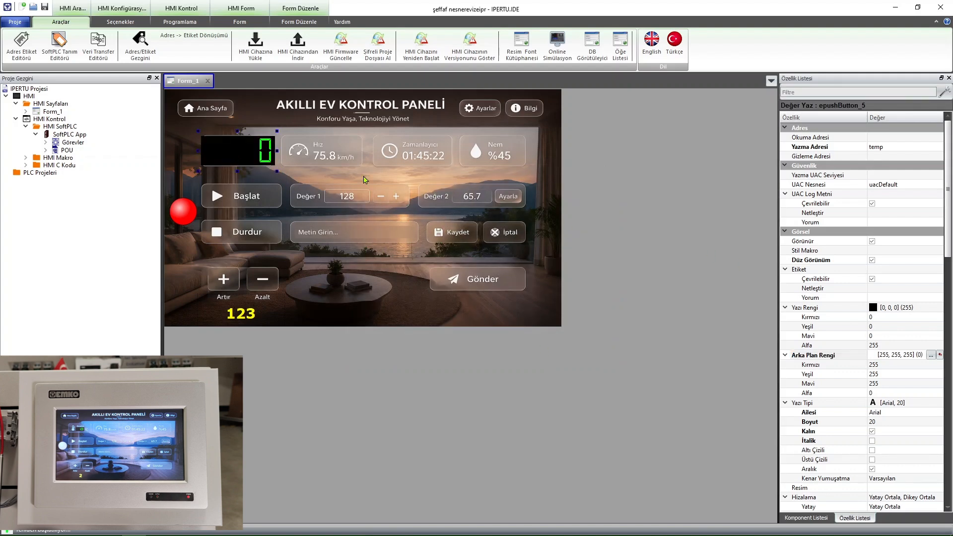
# Set the maximum value of the transparent Değer Yaz button over the LCD display to 222222.
pyautogui.moveTo(950, 252); pyautogui.dragTo(951, 430)
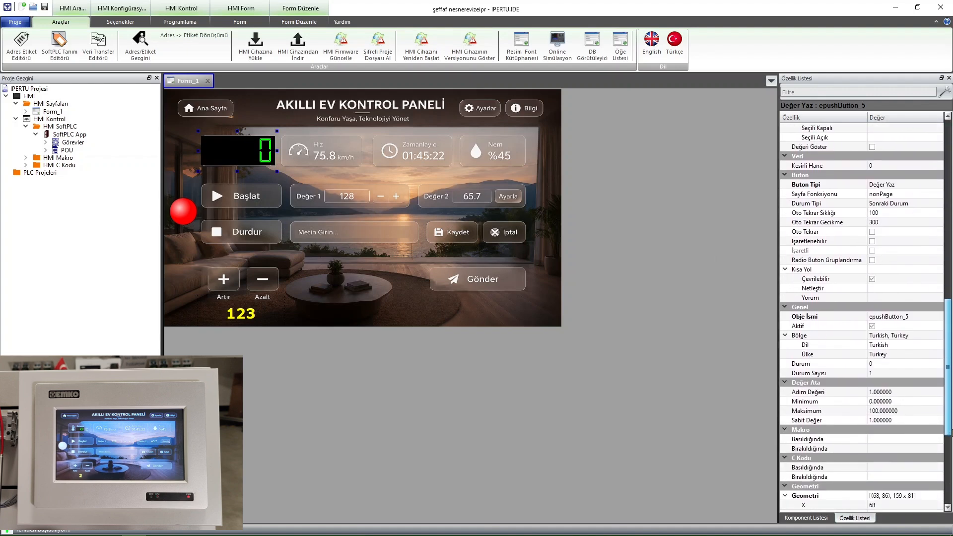
pyautogui.click(905, 411)
pyautogui.write('222222')
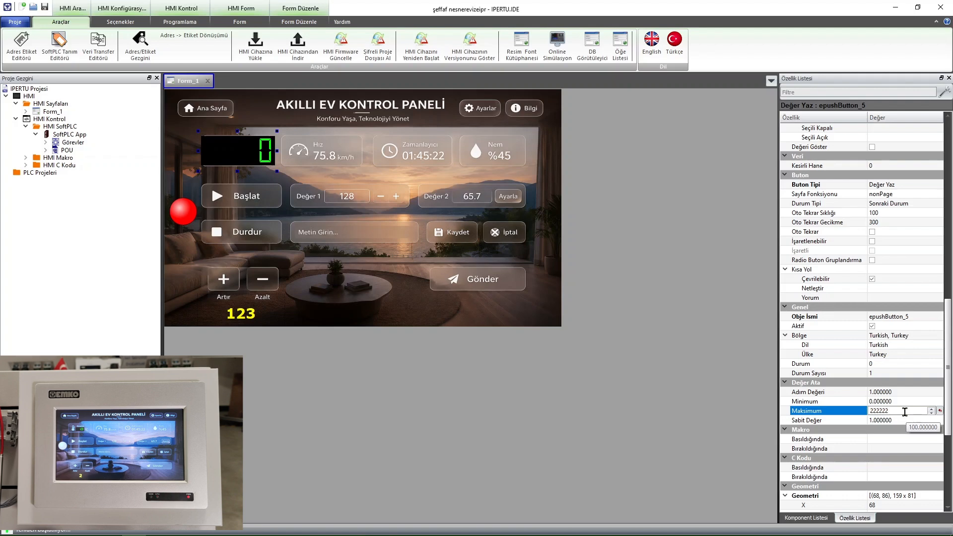
pyautogui.press('Return')
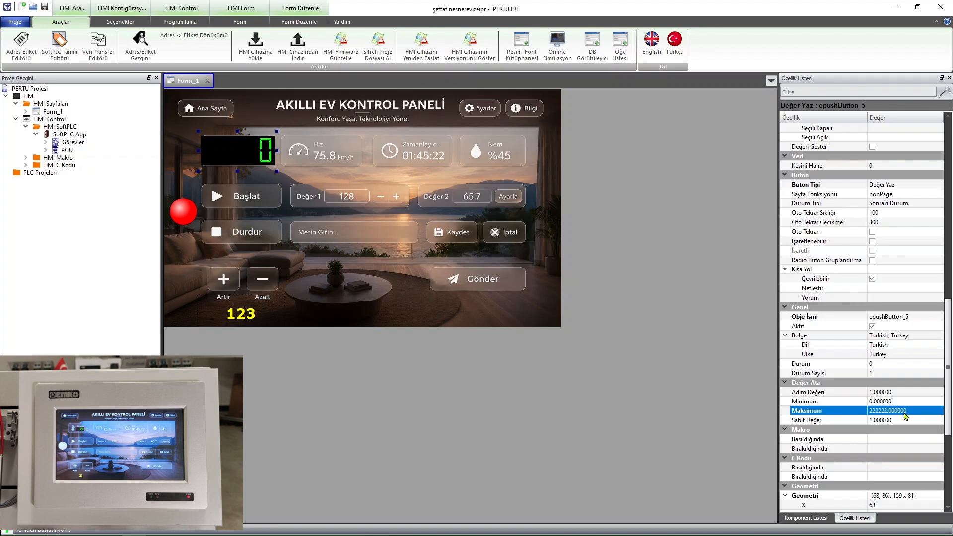
pyautogui.click(234, 149)
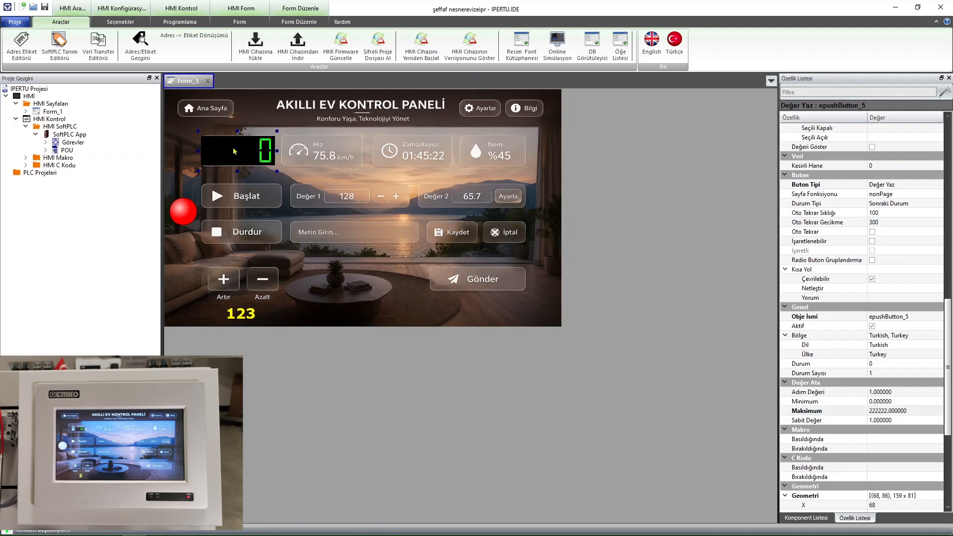
# Delete the existing transparent Set button over Başlat.
pyautogui.click(246, 198)
pyautogui.moveTo(259, 200); pyautogui.dragTo(274, 201)
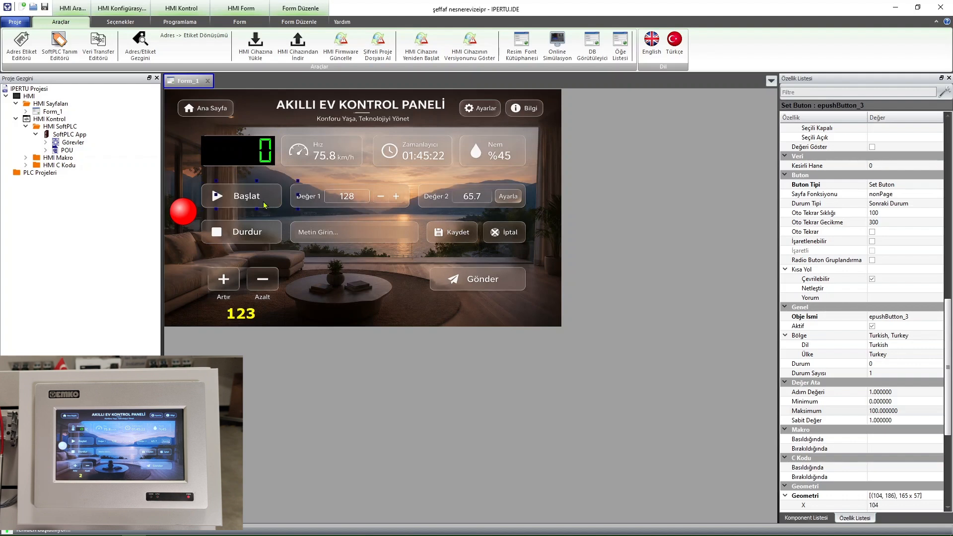
pyautogui.click(249, 208)
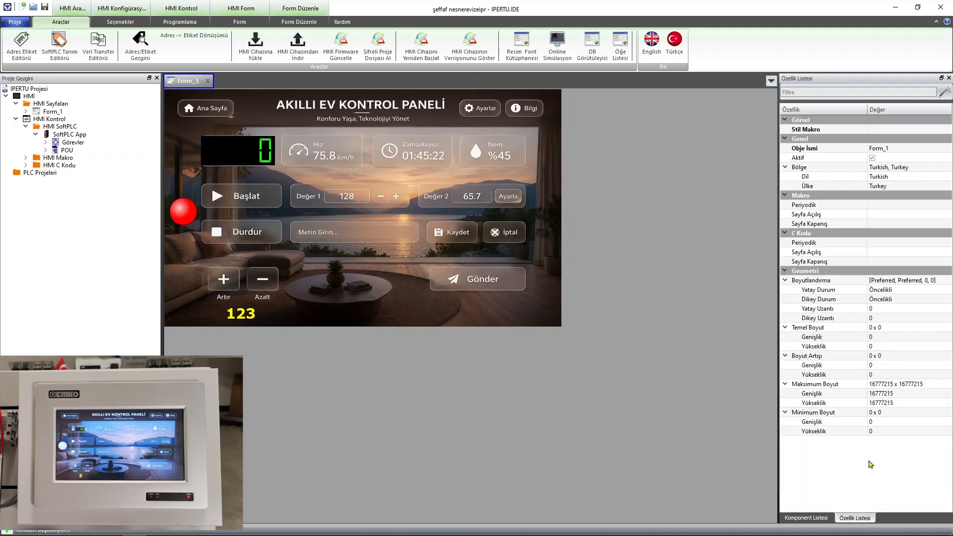
# Place a new Set button covering Başlat and set its write address to bit.
pyautogui.click(806, 518)
pyautogui.moveTo(802, 151); pyautogui.dragTo(274, 207)
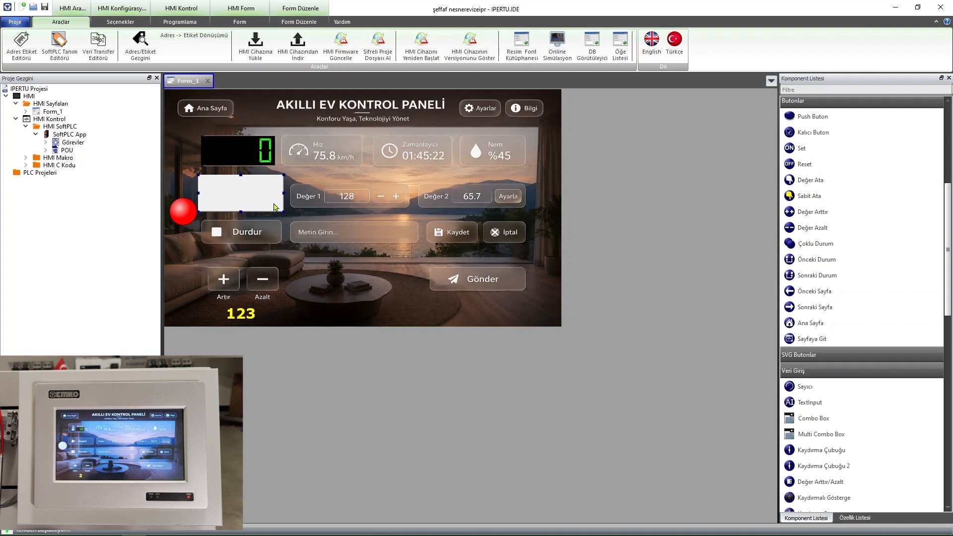
pyautogui.click(864, 519)
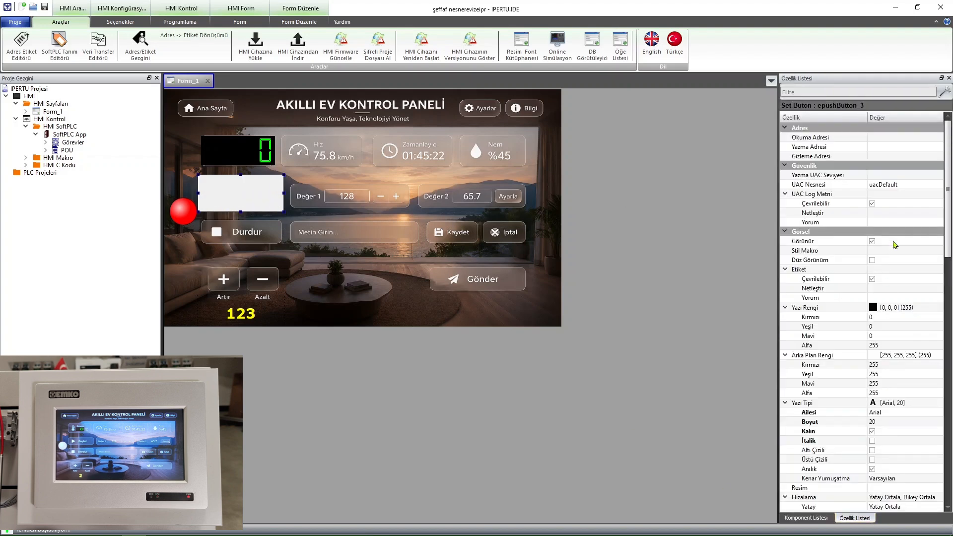
pyautogui.click(928, 148)
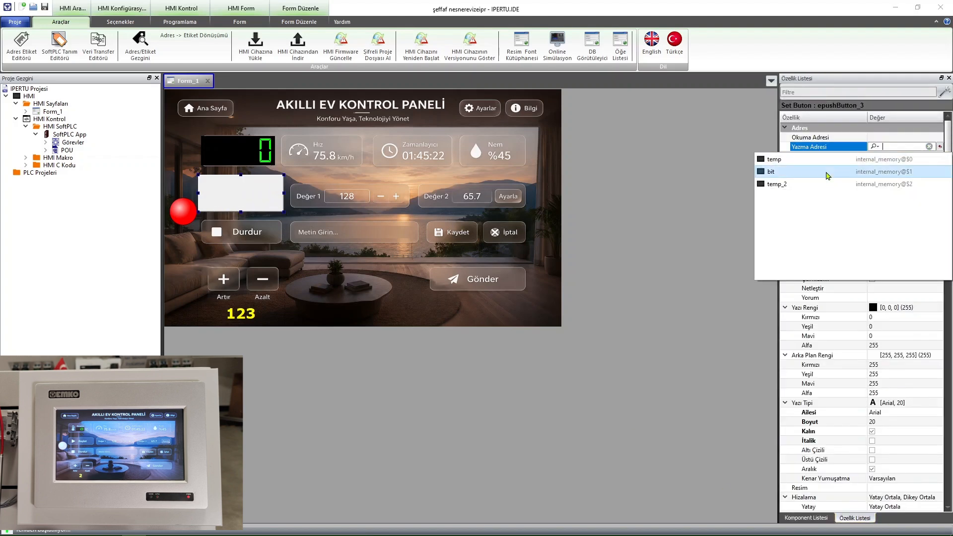
pyautogui.click(827, 173)
# Enable Düz Görünüm for the Set button over Başlat and set its background colour's alpha value to 0.
pyautogui.click(871, 261)
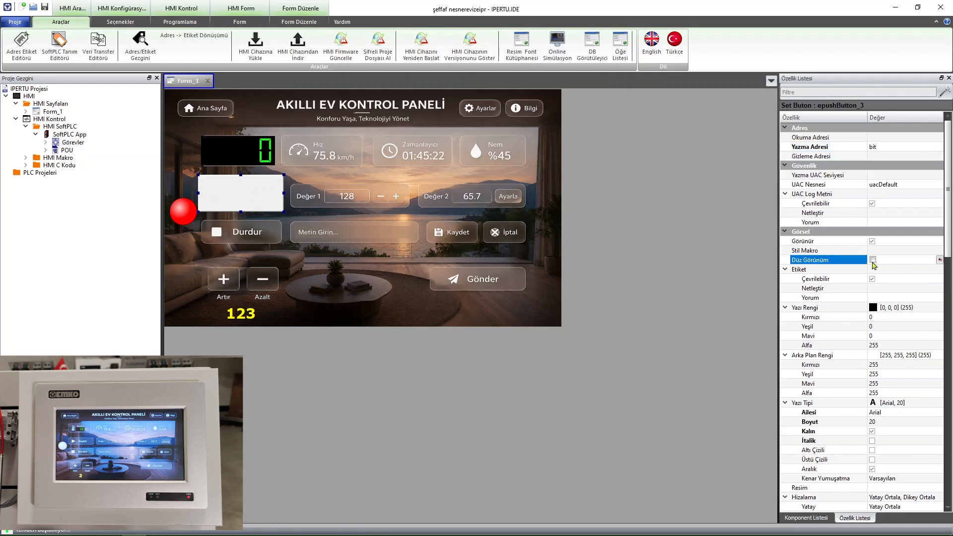
pyautogui.click(872, 261)
pyautogui.click(929, 360)
pyautogui.click(931, 355)
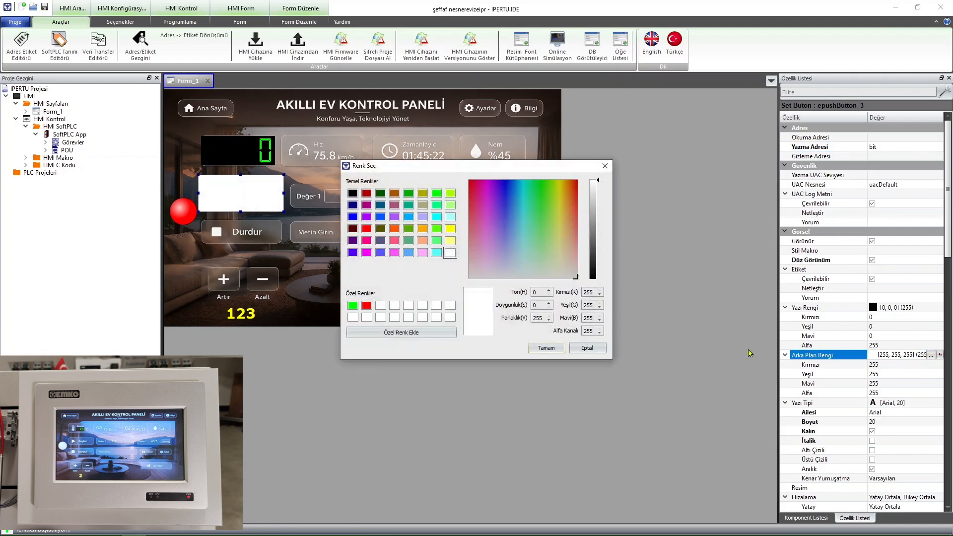
pyautogui.doubleClick(593, 332)
pyautogui.write('0')
pyautogui.click(546, 347)
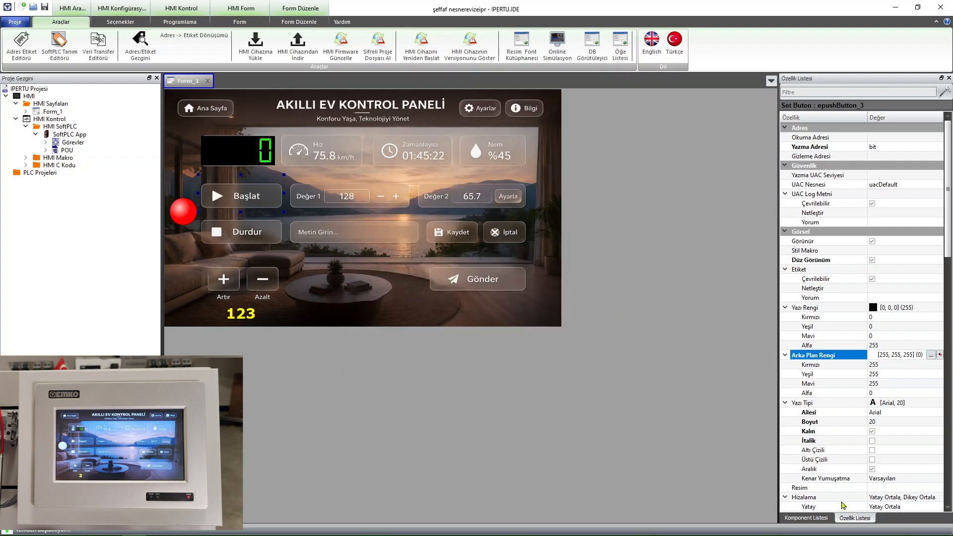
# Place a Reset button covering Durdur and set its write address to bit.
pyautogui.click(806, 518)
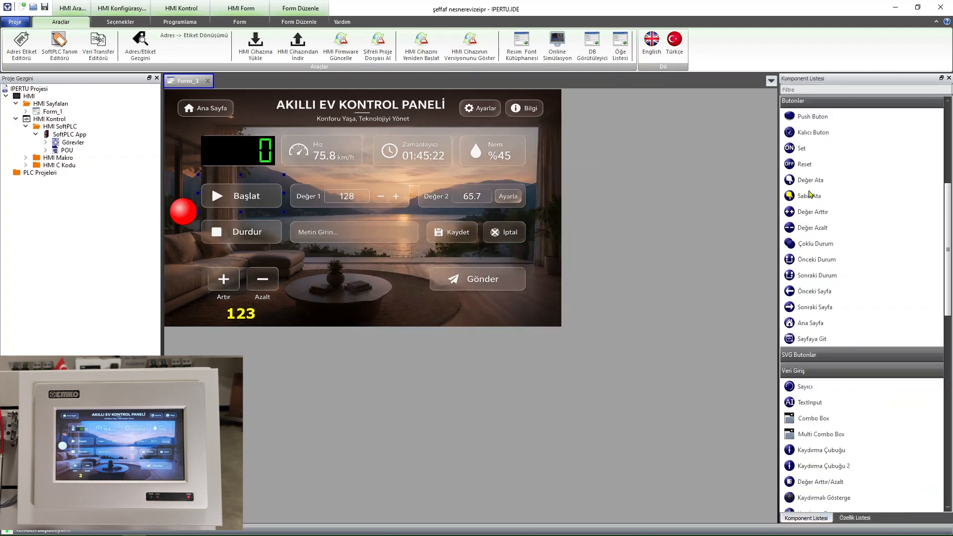
pyautogui.moveTo(809, 168); pyautogui.dragTo(200, 216)
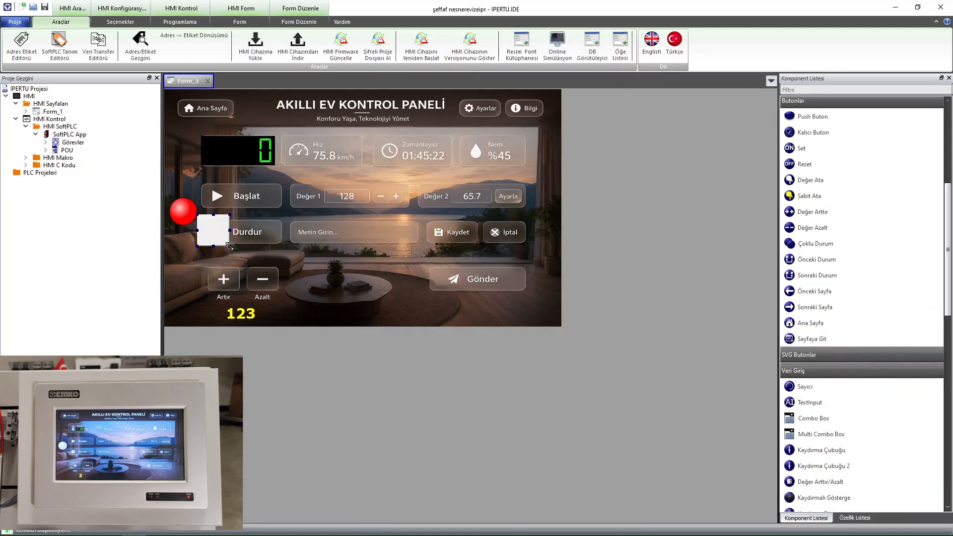
pyautogui.moveTo(229, 245); pyautogui.dragTo(283, 251)
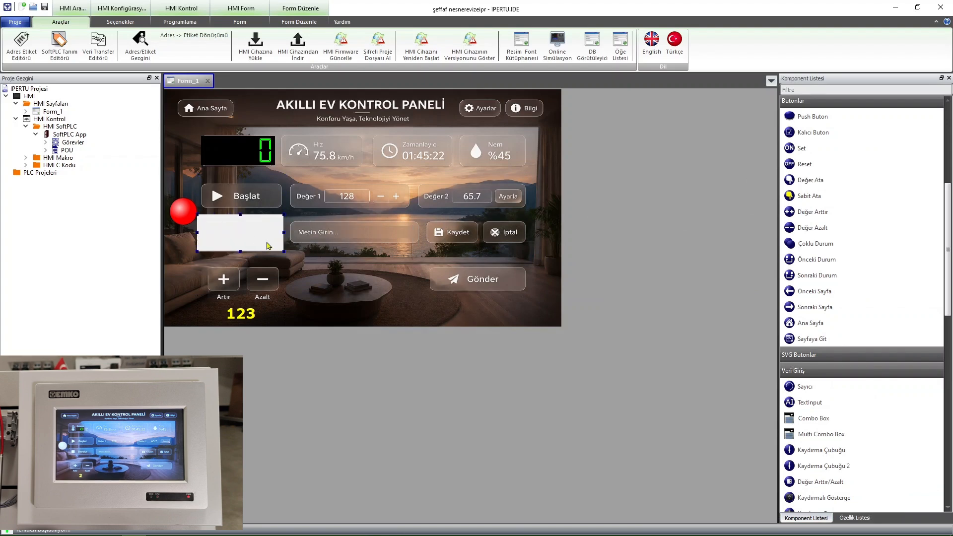
pyautogui.click(852, 517)
pyautogui.click(914, 146)
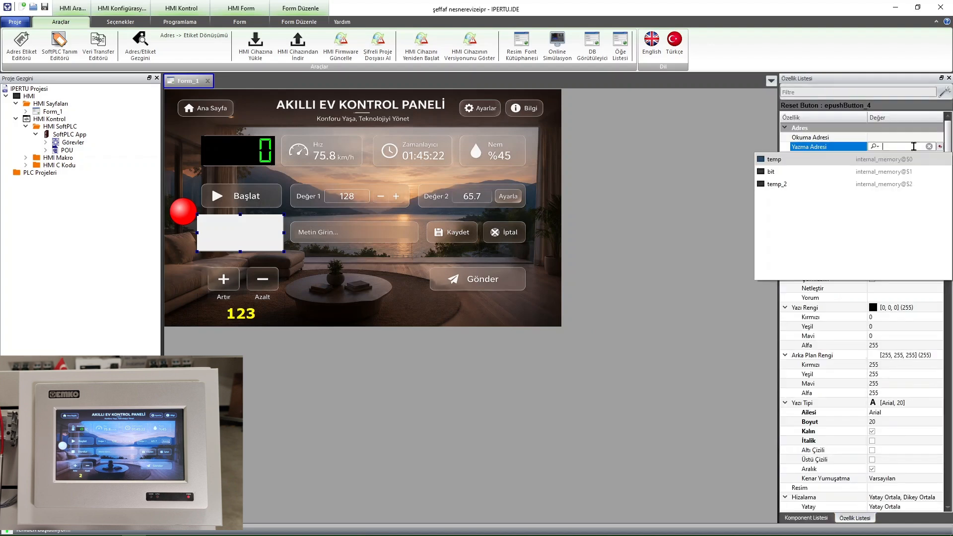
pyautogui.click(878, 173)
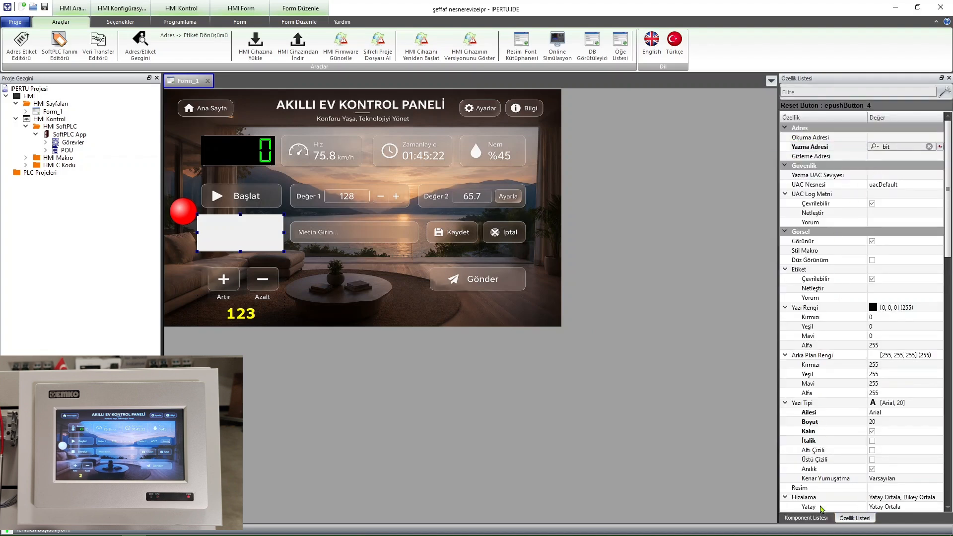
# Enable Düz Görünüm for the Reset button over Durdur and set its background colour's alpha value to 0.
pyautogui.click(874, 261)
pyautogui.click(872, 260)
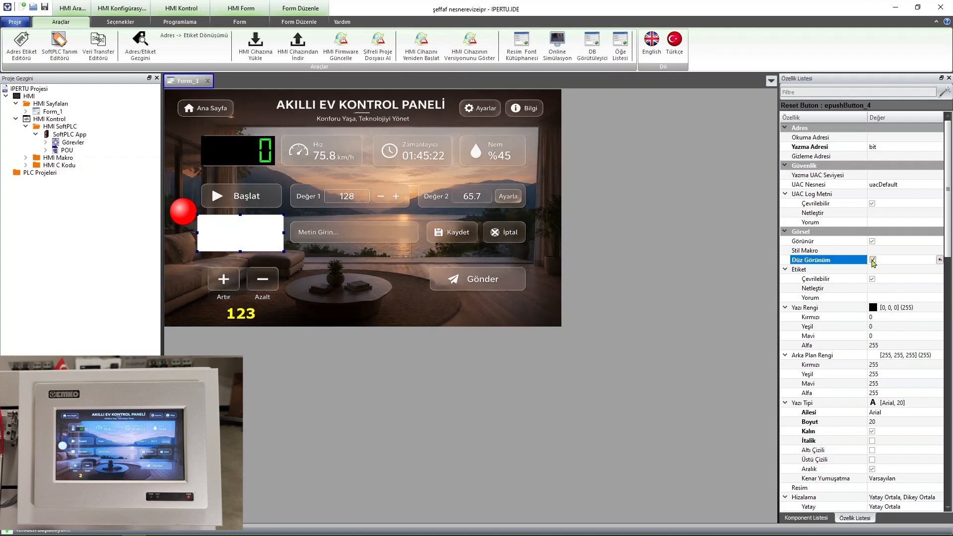
pyautogui.click(929, 356)
pyautogui.click(930, 356)
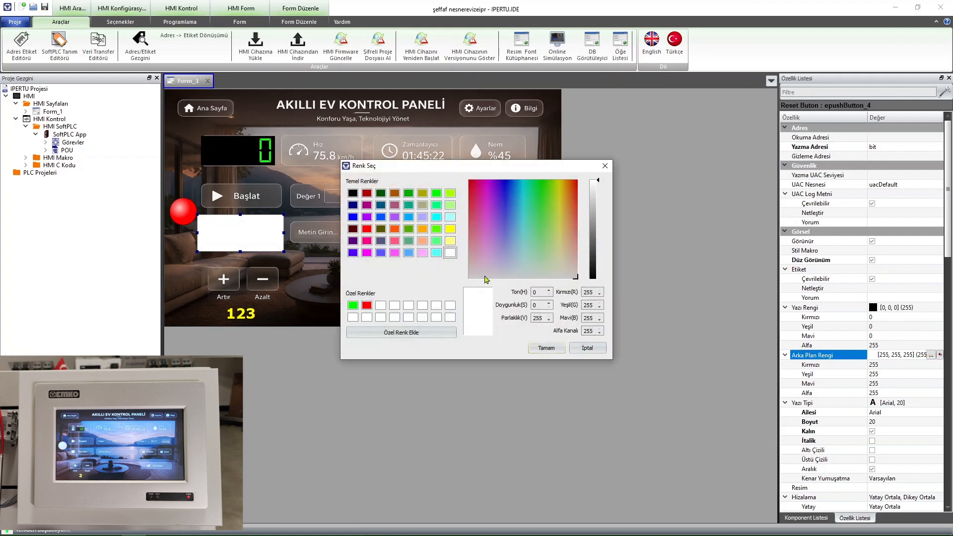
pyautogui.moveTo(595, 331); pyautogui.dragTo(580, 332)
pyautogui.write('0')
pyautogui.click(546, 348)
# Place a Push Buton over the coffee table between Azalt and Gönder and set its write address to bit.
pyautogui.click(819, 519)
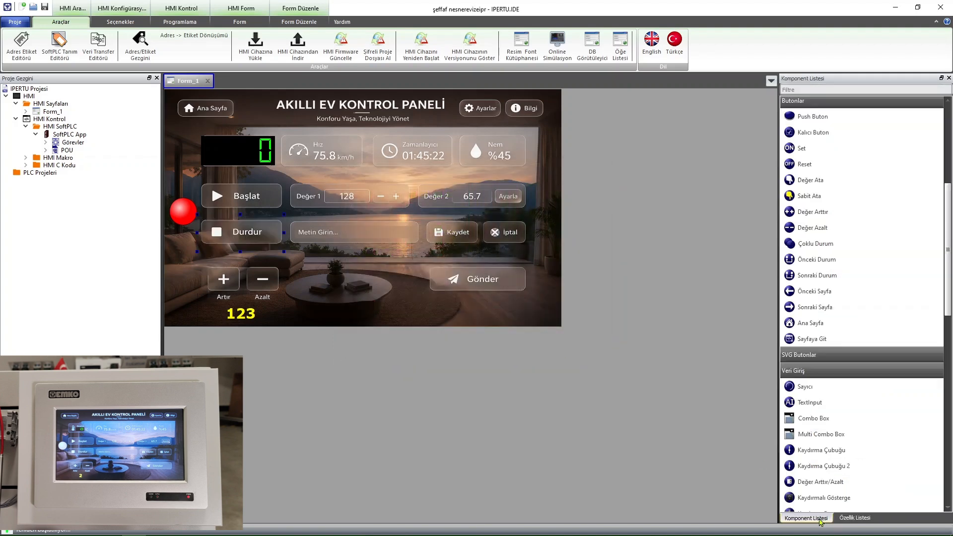
pyautogui.moveTo(826, 121); pyautogui.dragTo(387, 300)
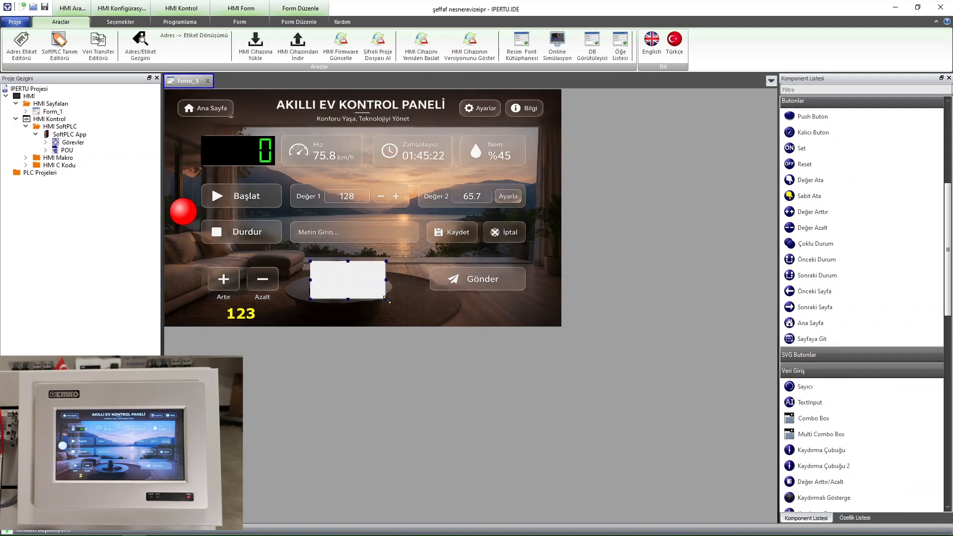
pyautogui.click(867, 517)
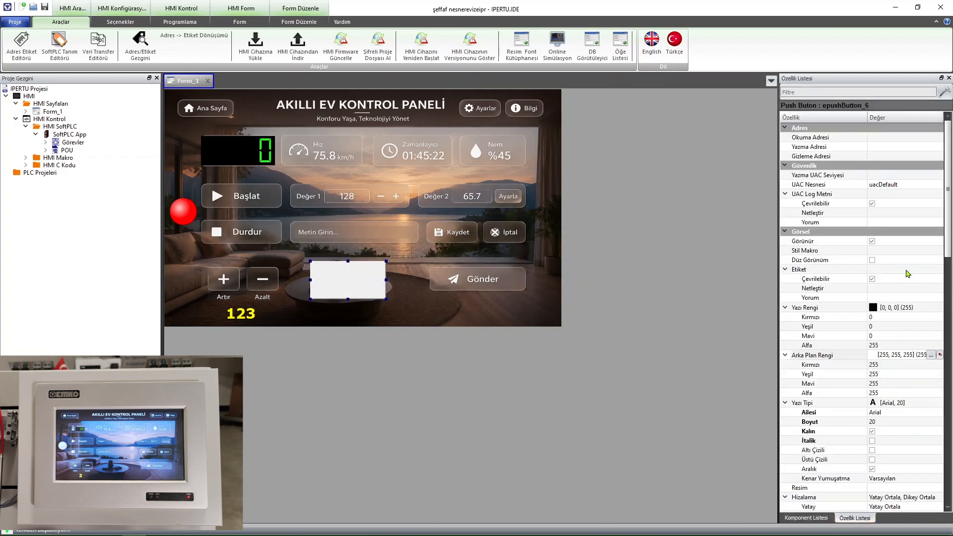
pyautogui.click(894, 147)
pyautogui.click(896, 146)
pyautogui.click(846, 172)
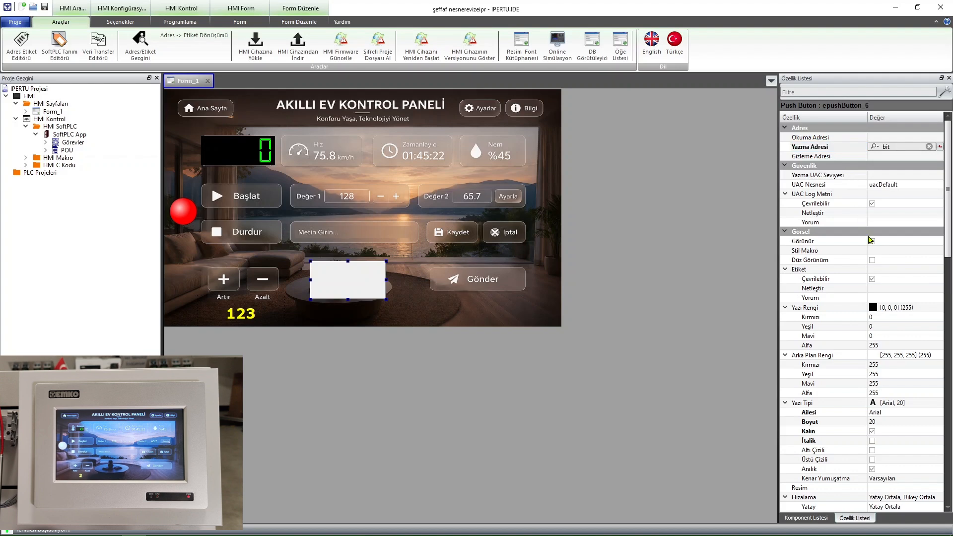
# Enable Düz Görünüm for the push button over the coffee table and set its background colour's alpha value to 0.
pyautogui.click(872, 260)
pyautogui.moveTo(947, 259); pyautogui.dragTo(950, 304)
pyautogui.click(923, 213)
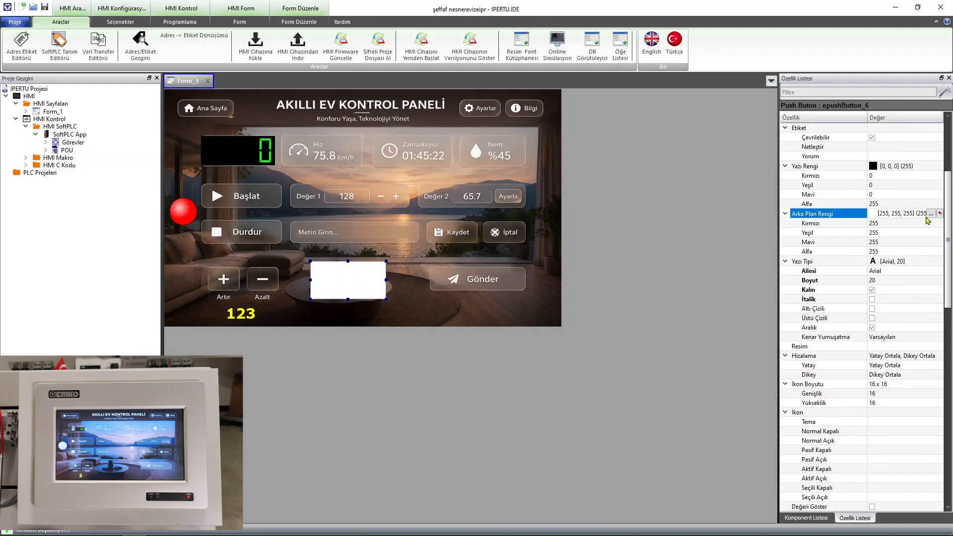
pyautogui.click(931, 214)
pyautogui.moveTo(594, 331); pyautogui.dragTo(572, 332)
pyautogui.write('0')
pyautogui.click(550, 349)
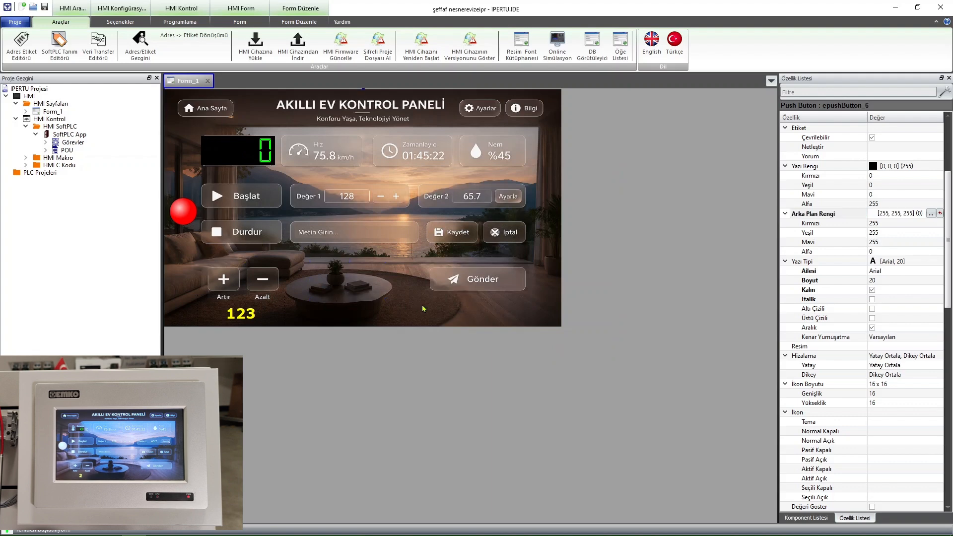
# Load the finished HMI project with its transparent buttons onto the HMI device.
pyautogui.click(375, 294)
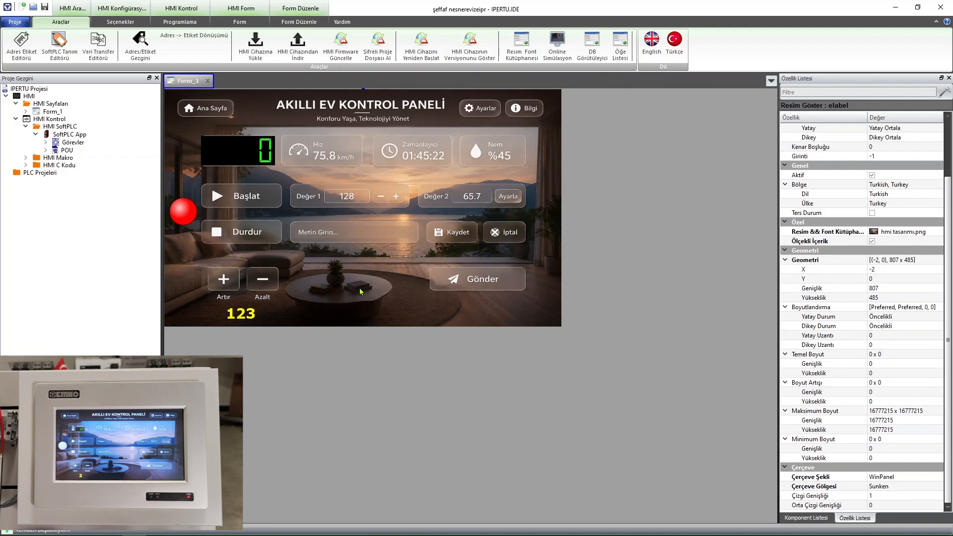
pyautogui.click(255, 44)
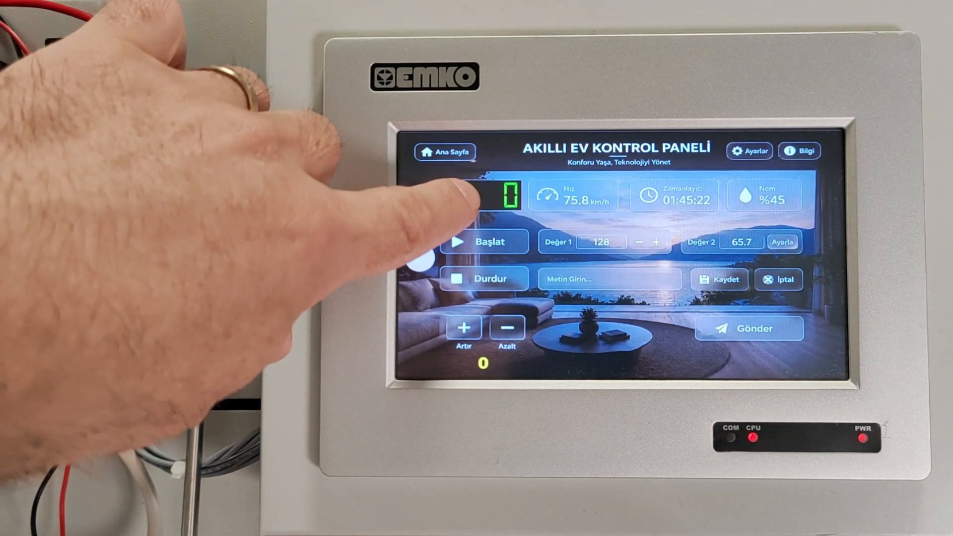
pyautogui.click(489, 196)
pyautogui.click(568, 278)
pyautogui.click(631, 279)
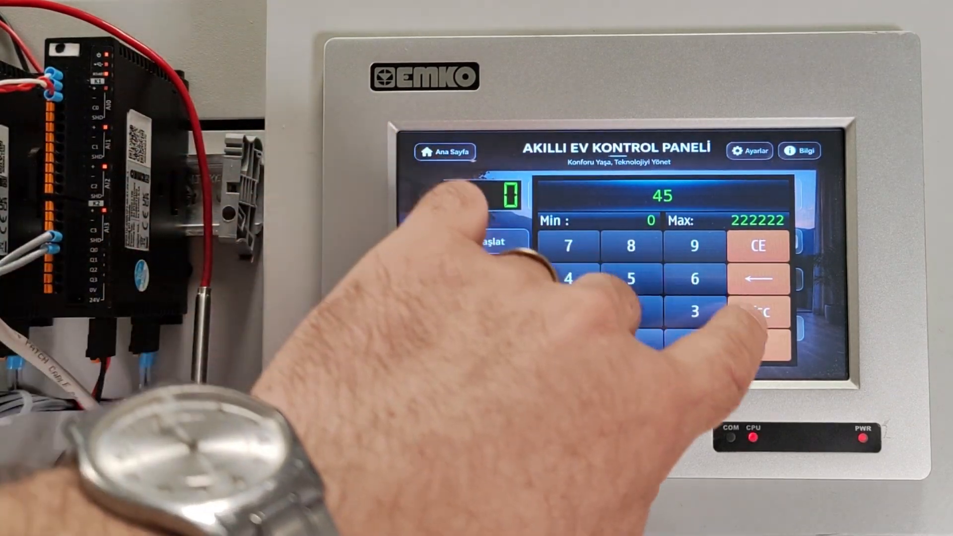
pyautogui.click(759, 344)
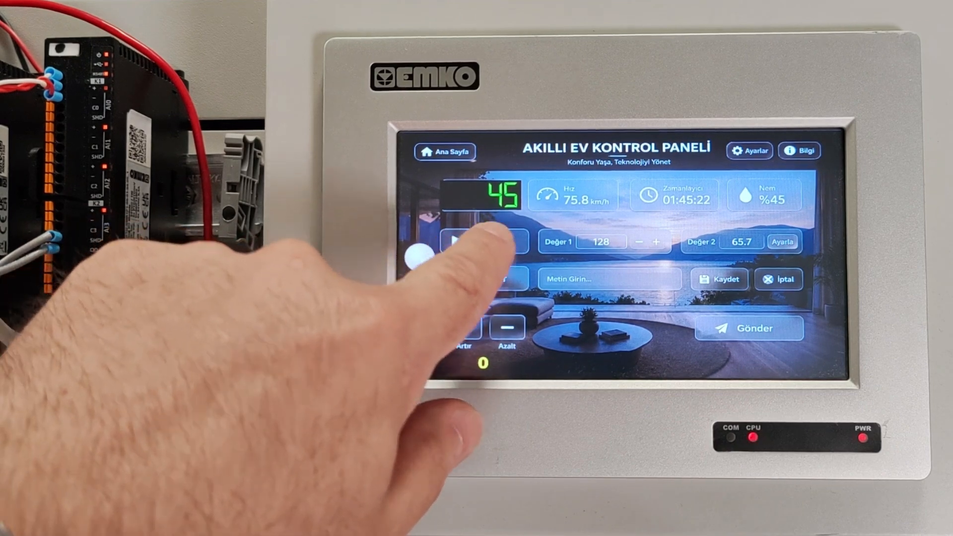
pyautogui.click(489, 242)
pyautogui.click(486, 279)
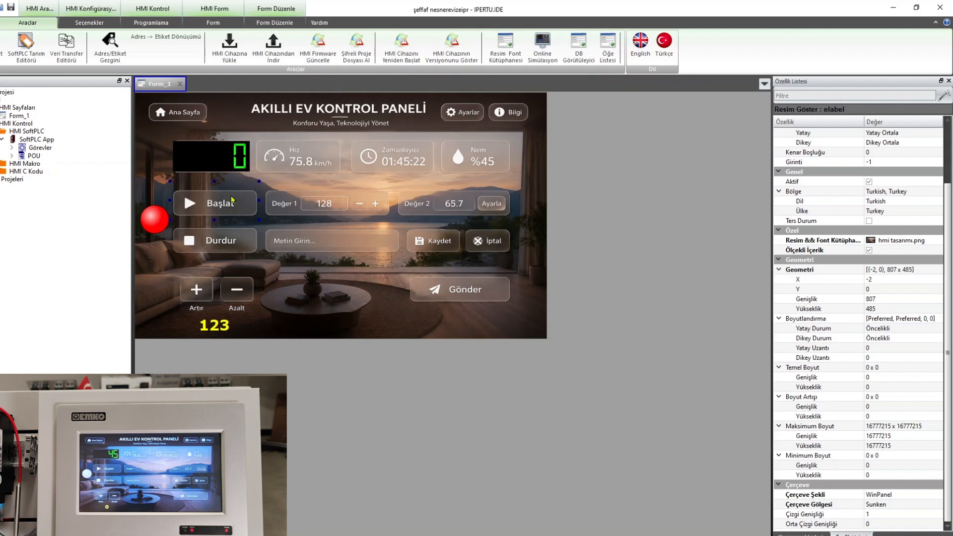
# Bring the transparent Set button over Başlat to the front of the form.
pyautogui.click(231, 200)
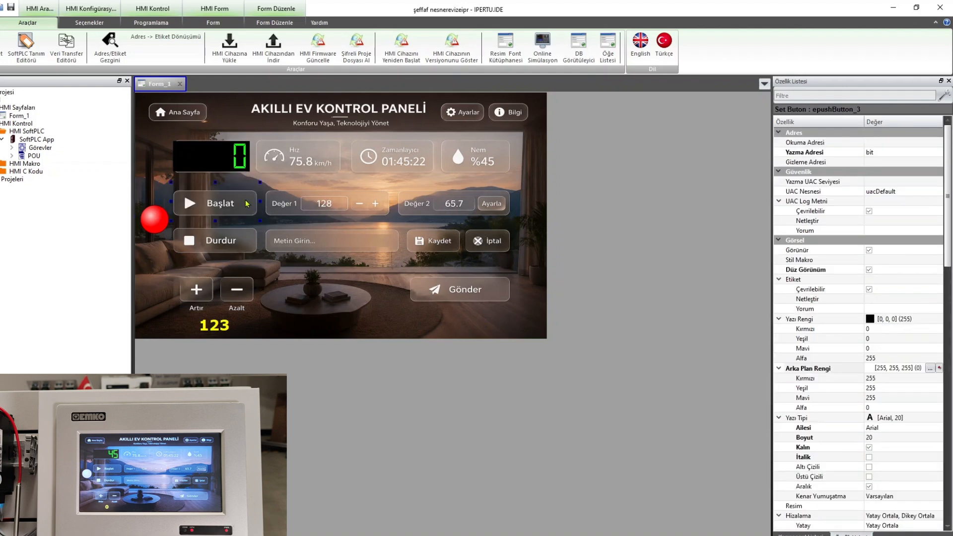
pyautogui.moveTo(244, 200); pyautogui.dragTo(240, 200)
pyautogui.rightClick(240, 199)
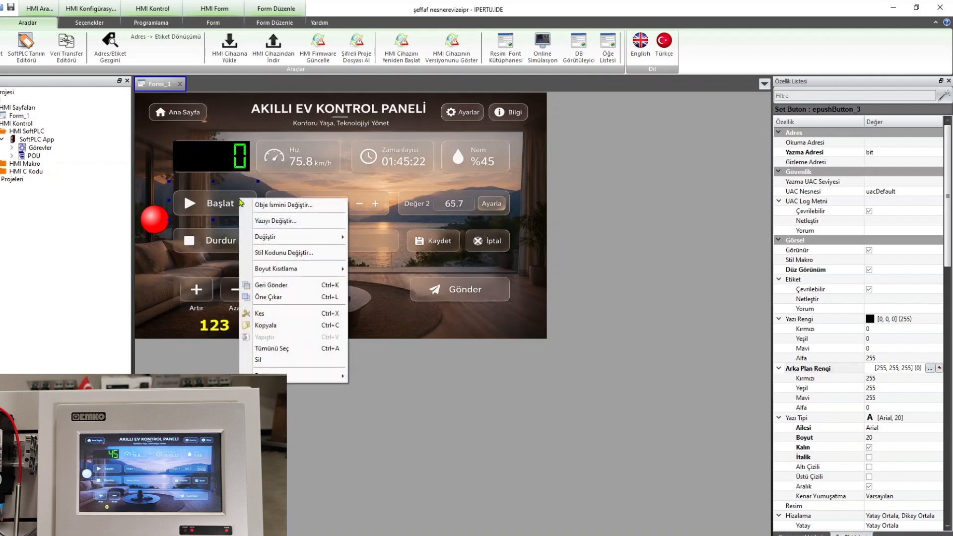
pyautogui.click(292, 297)
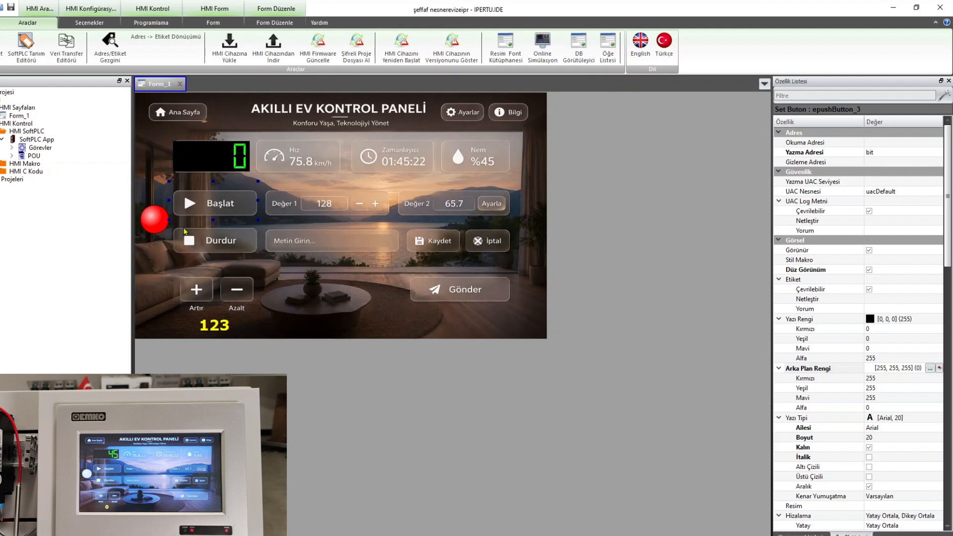
# Send the transparent Azalt button to the back and send the background image hmi tasarımı.png behind it.
pyautogui.click(163, 226)
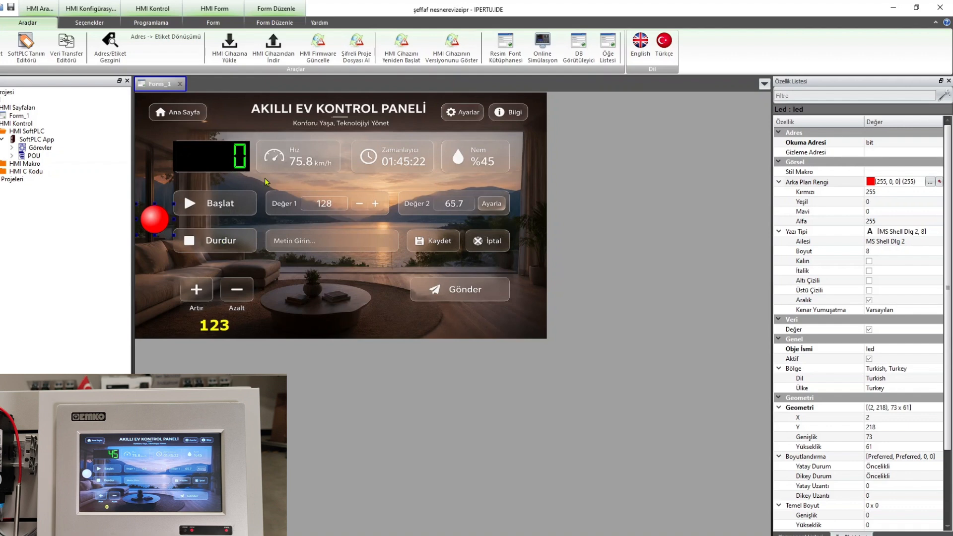
pyautogui.rightClick(247, 293)
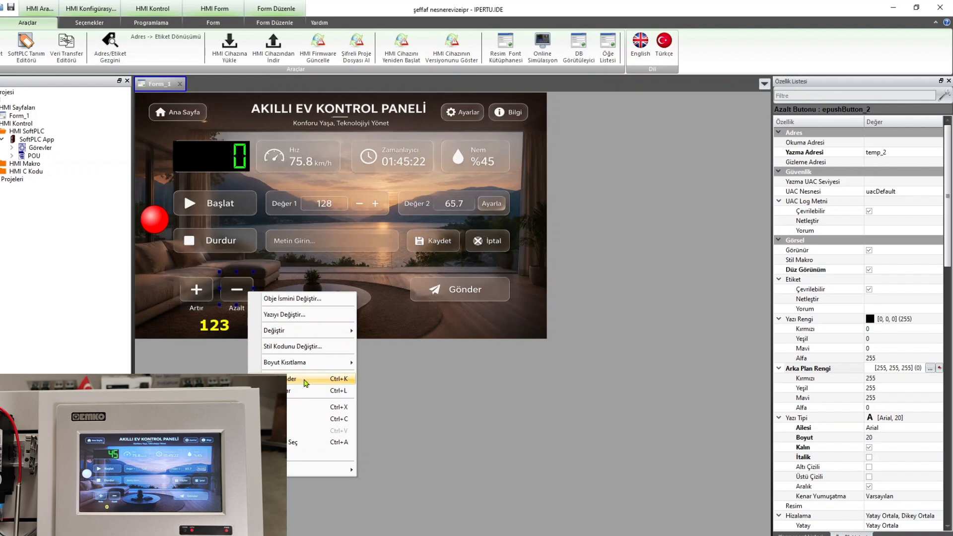
pyautogui.click(303, 380)
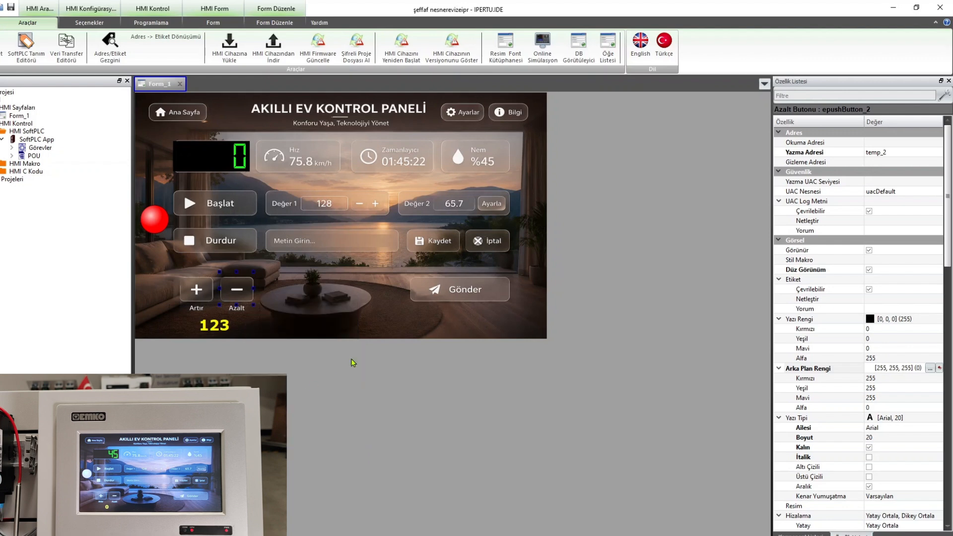
pyautogui.rightClick(364, 326)
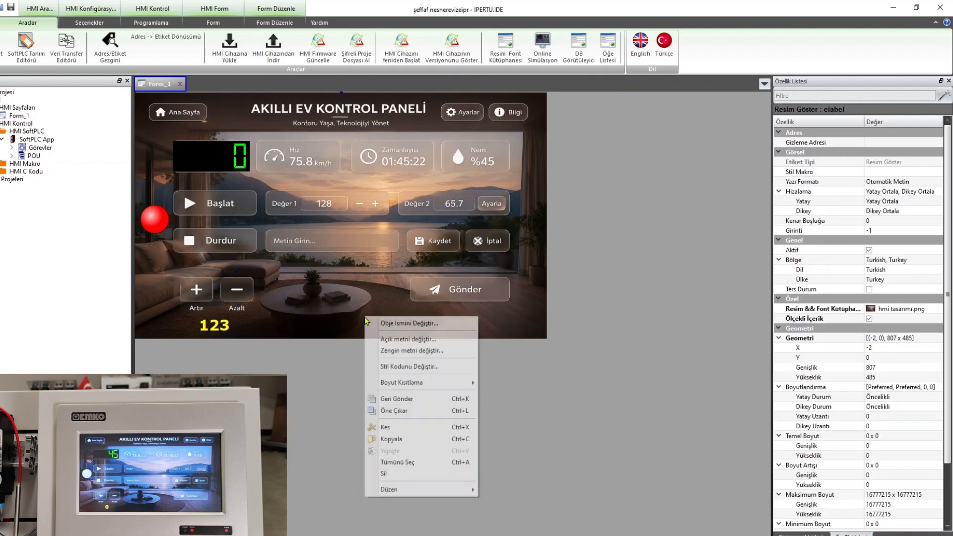
pyautogui.click(420, 400)
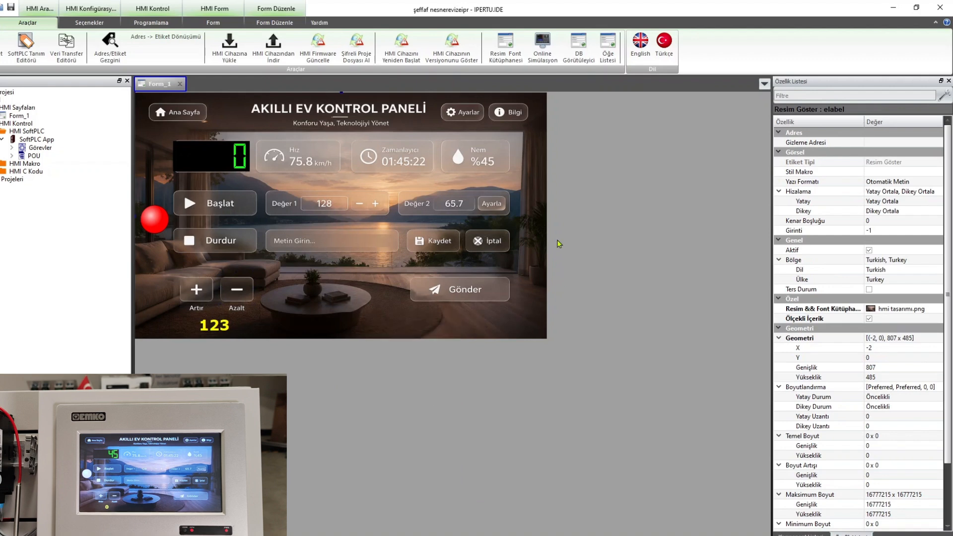